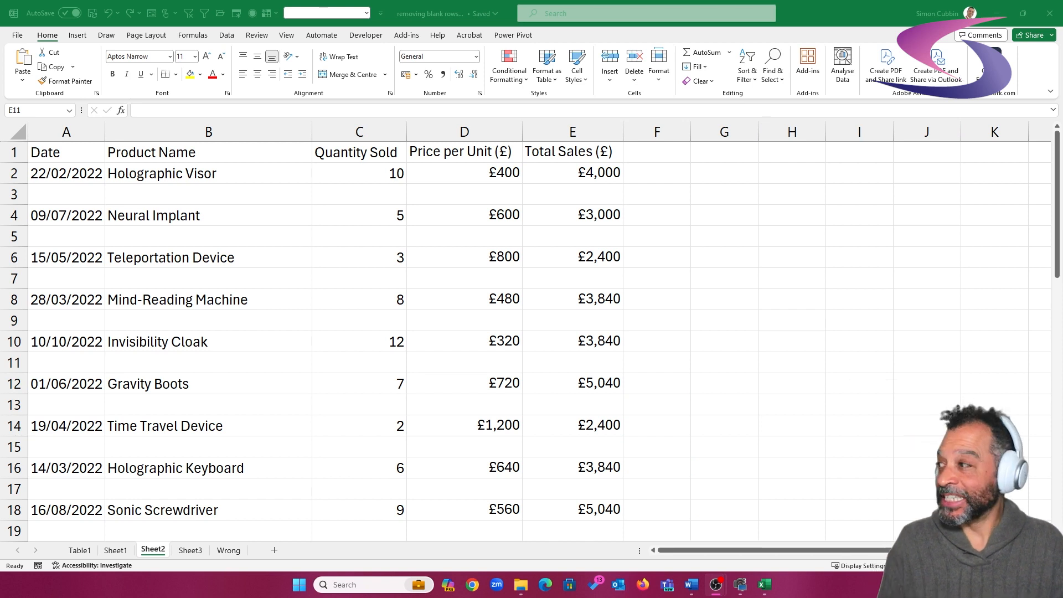
click(165, 255)
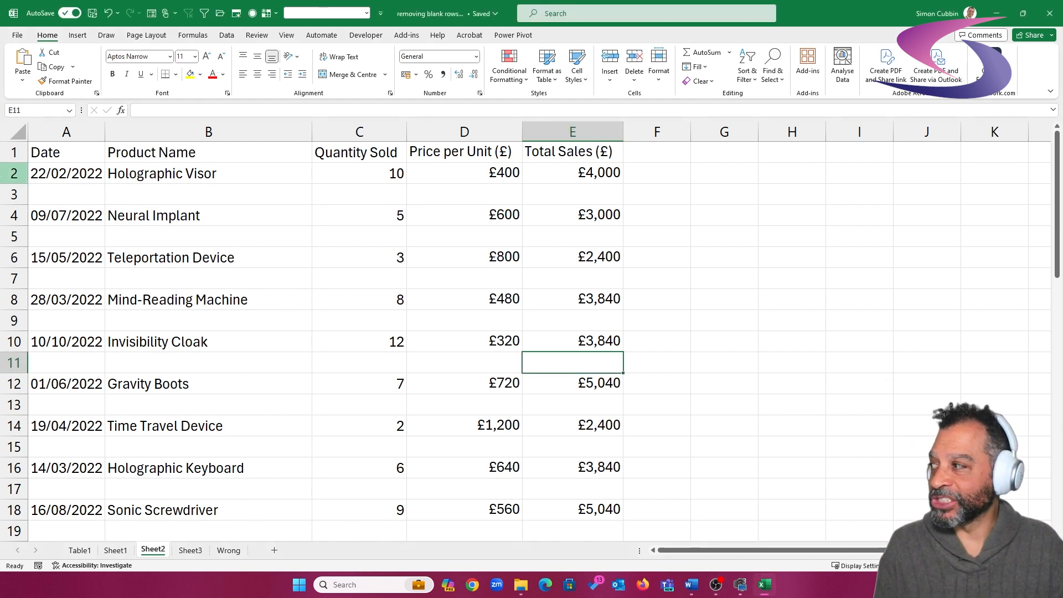
drag(8, 175, 15, 206)
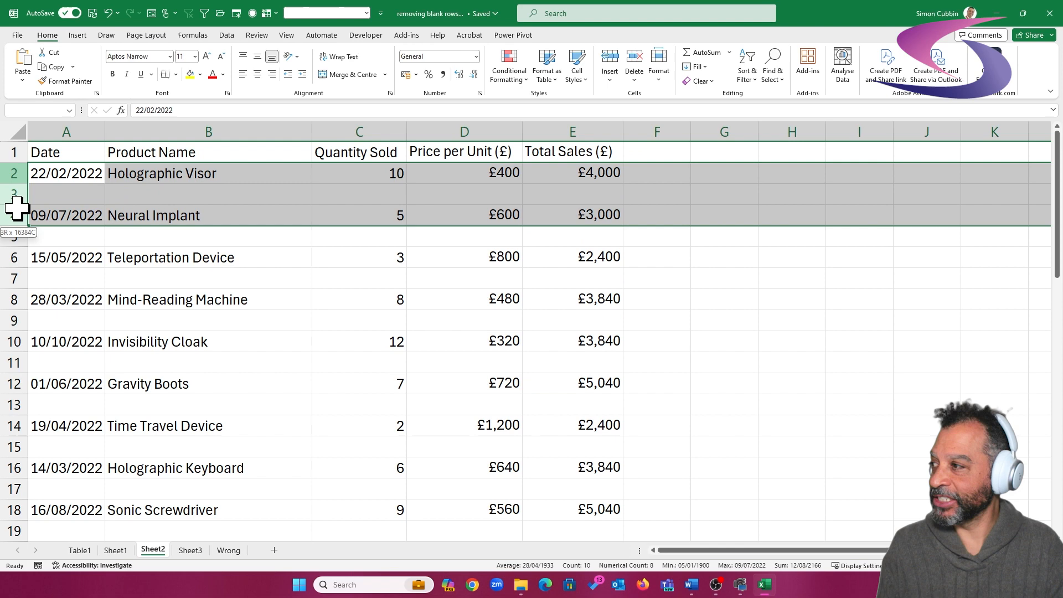
key(Delete)
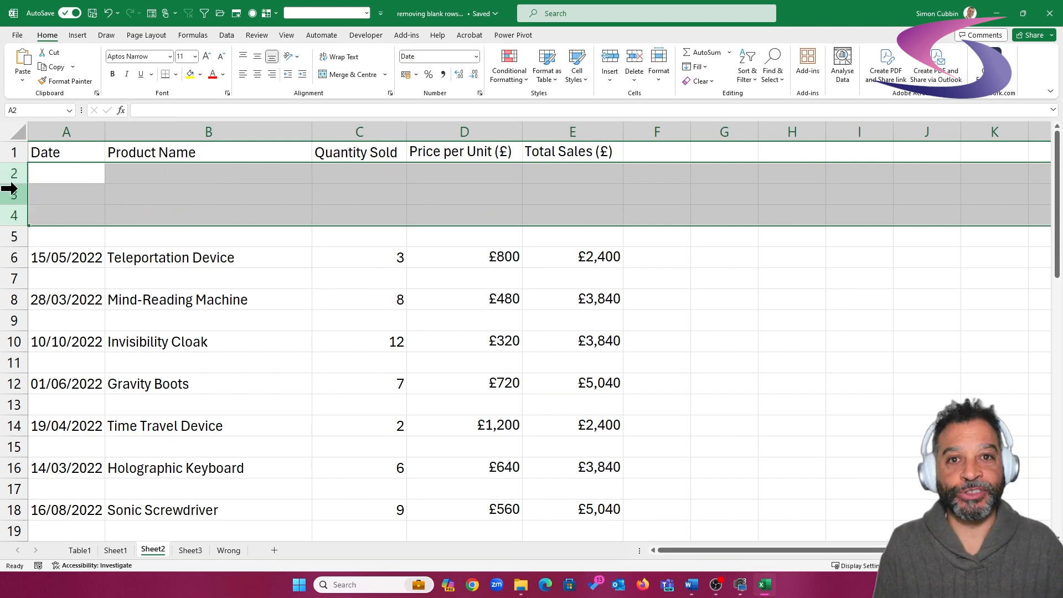
key(ctrl+z)
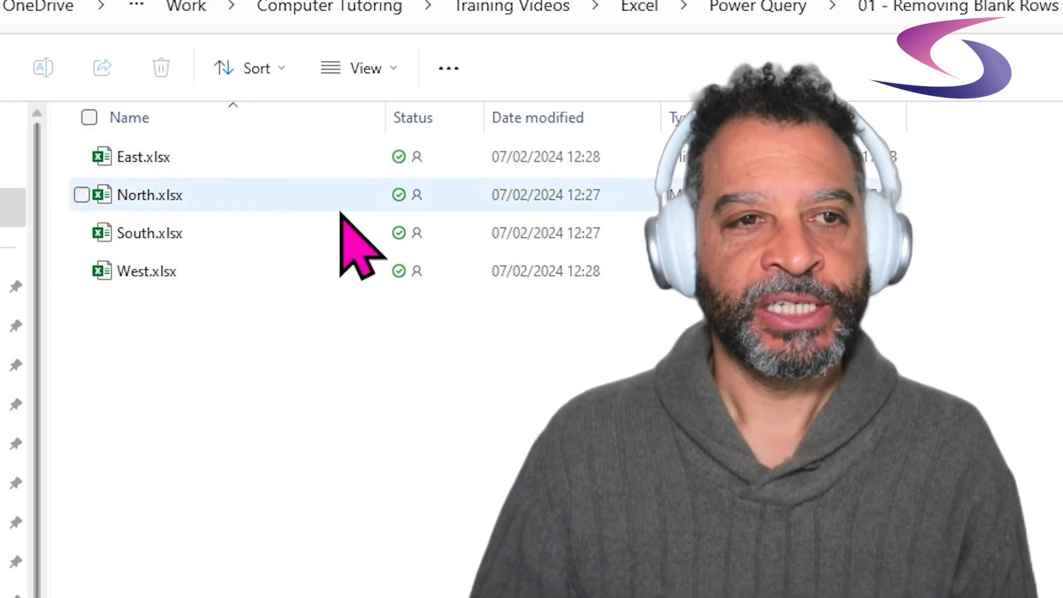
- Open East.xlsx and examine the blank cells in the Area and Date columns and the empty rows between records
double_click(105, 158)
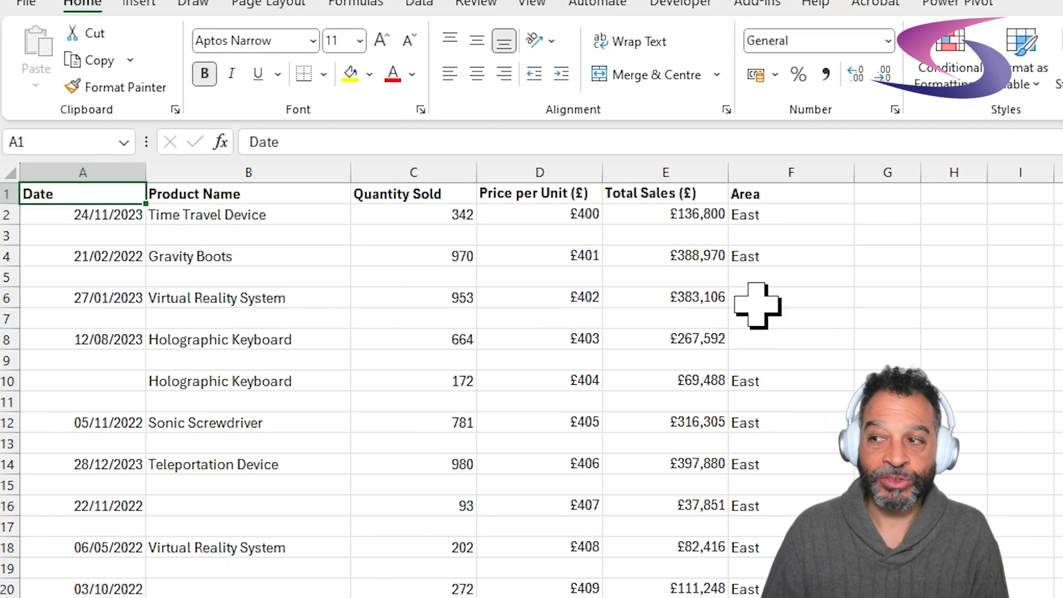
drag(757, 305, 764, 327)
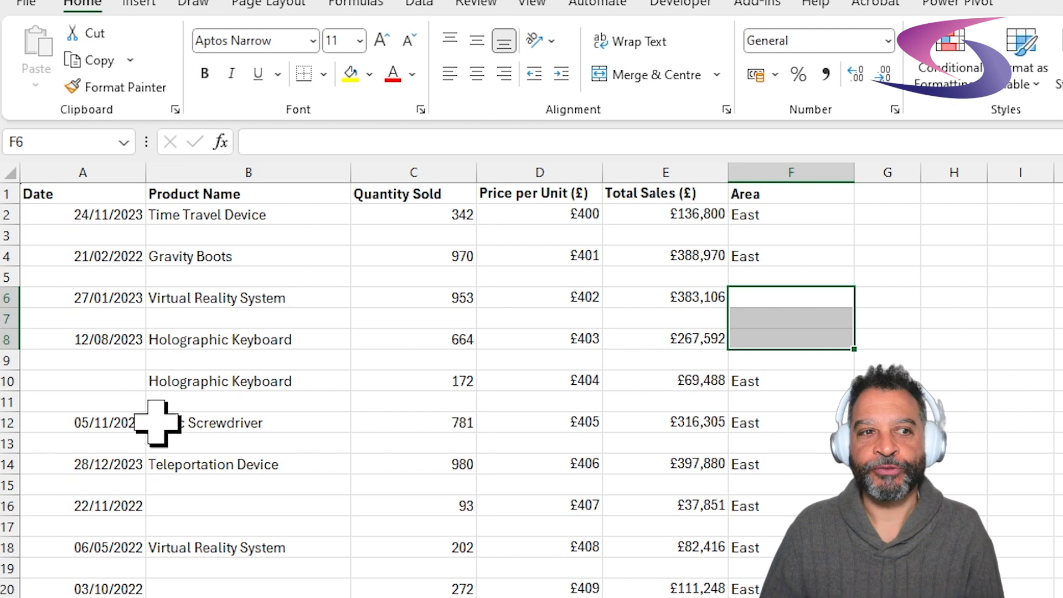
click(111, 378)
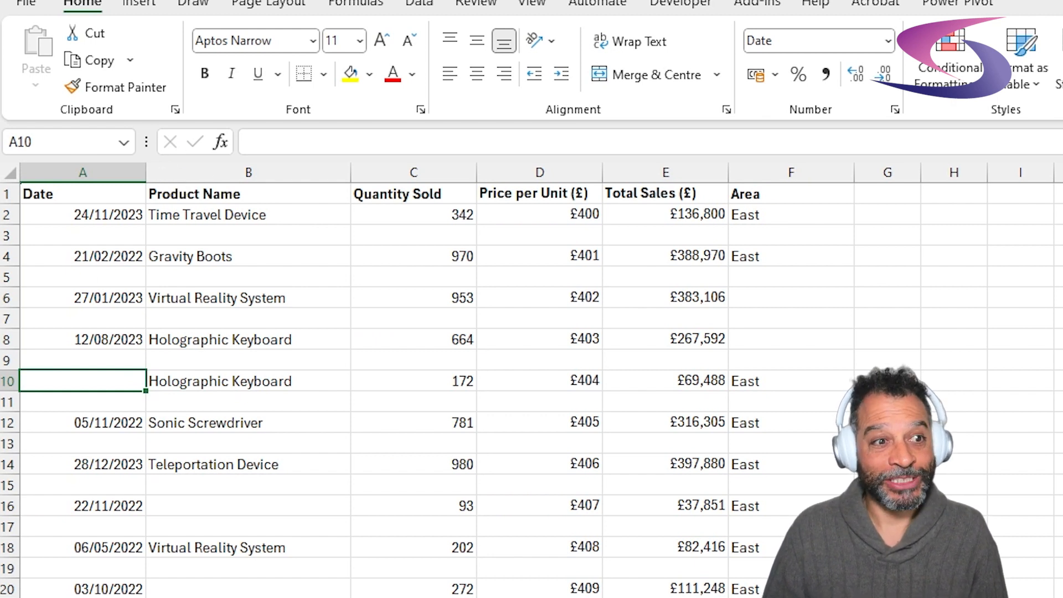
click(1, 378)
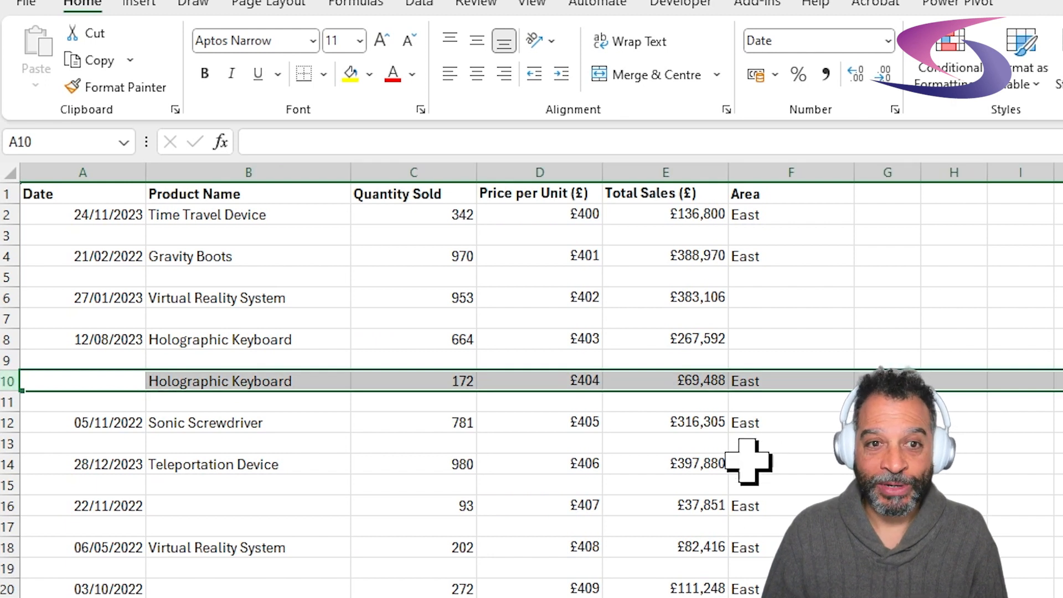
click(816, 284)
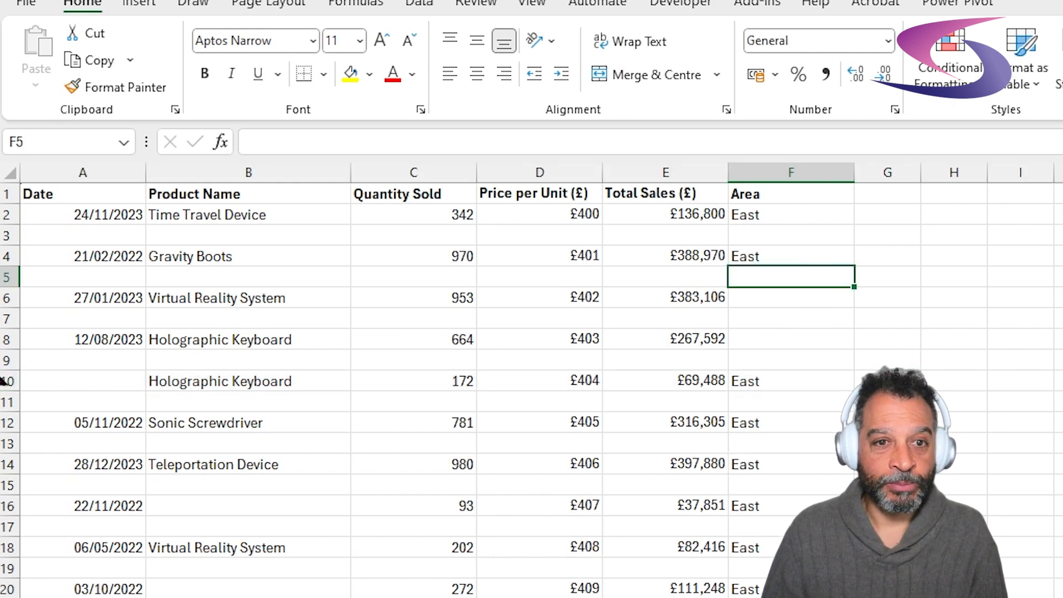
click(7, 298)
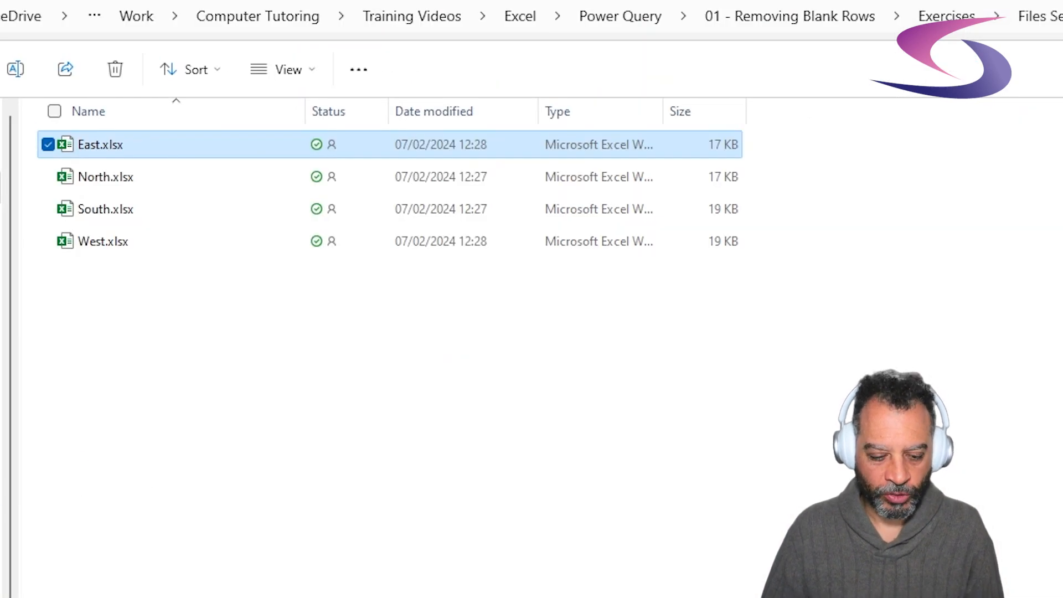
- Launch Excel and create a new blank workbook
key(super)
text(excel)
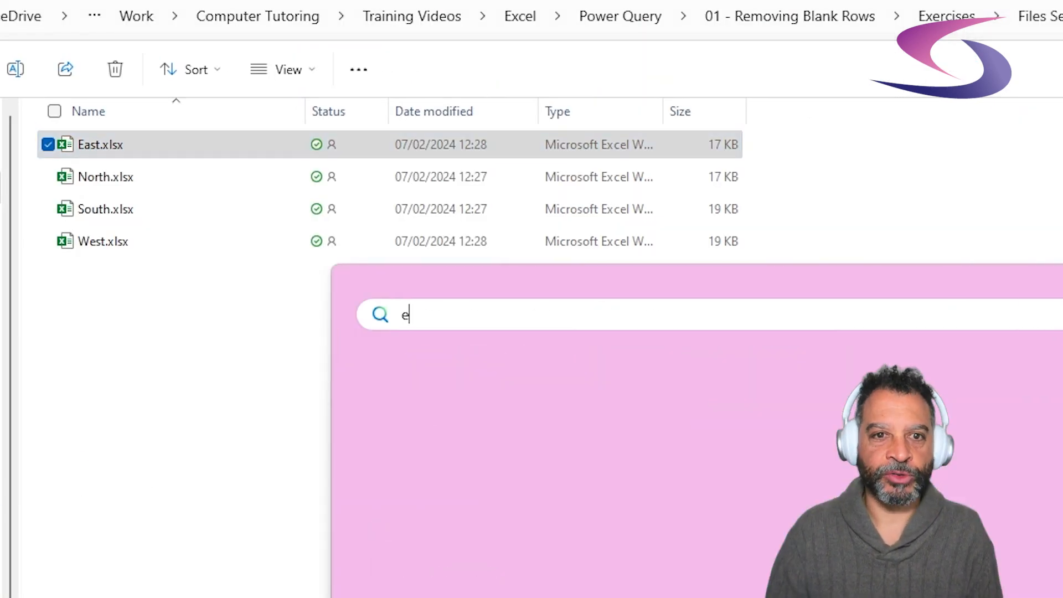
key(Return)
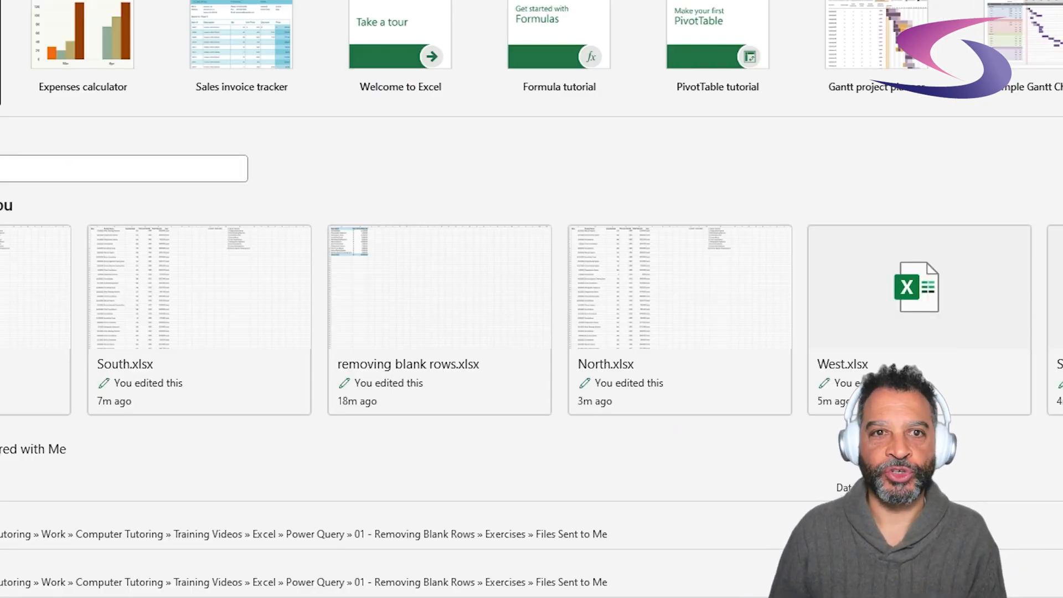
key(Return)
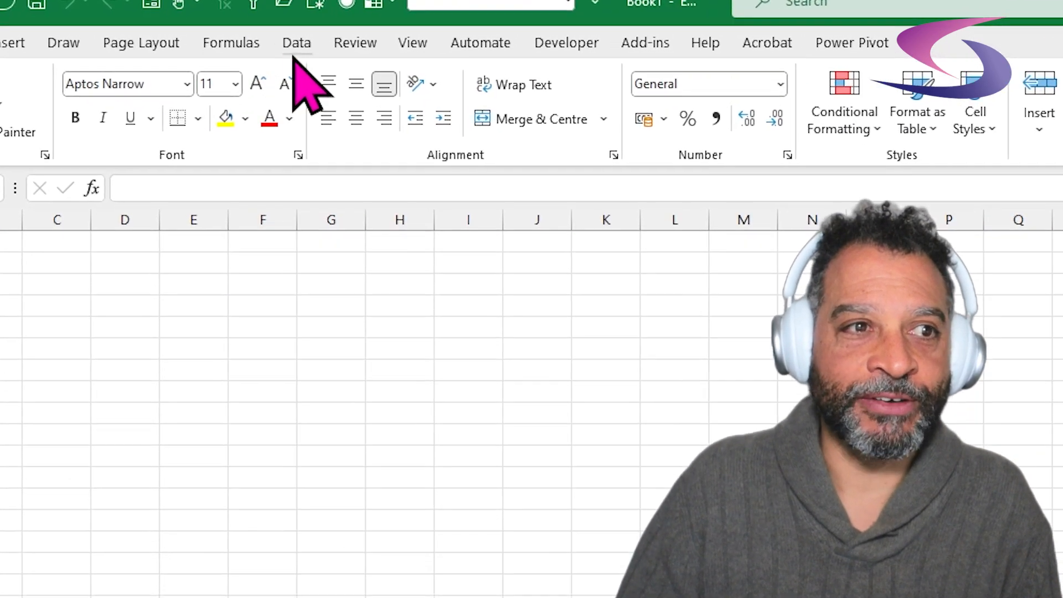
- Launch the Power Query Editor from the blank workbook
click(226, 37)
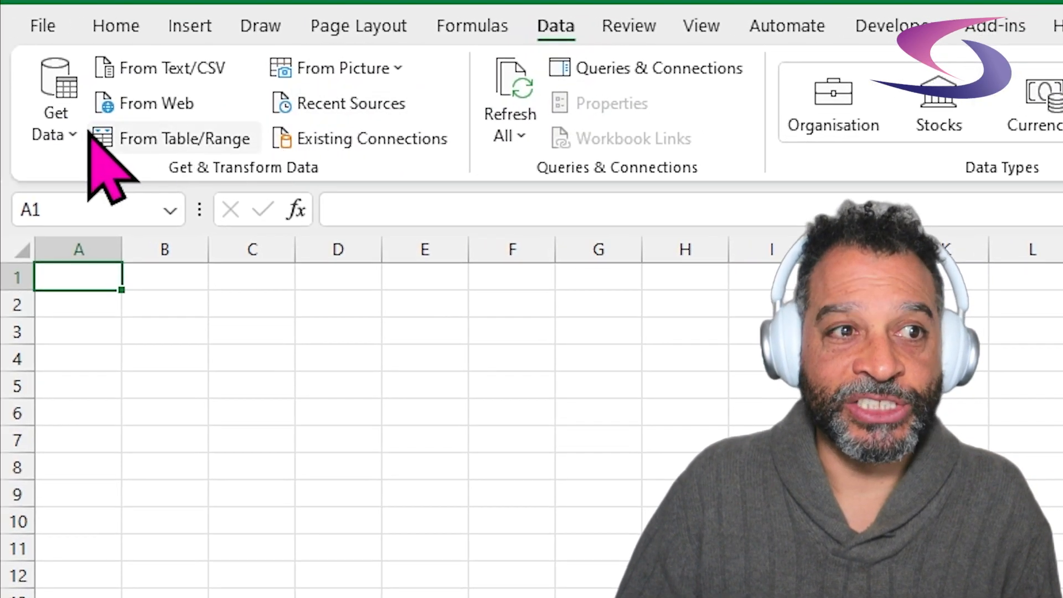
click(50, 133)
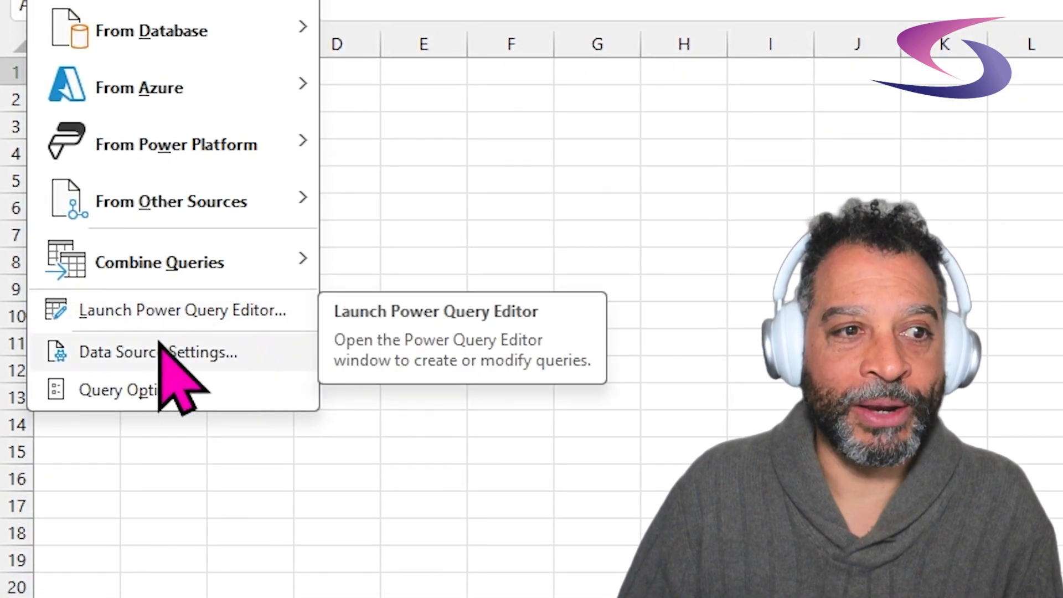
click(165, 321)
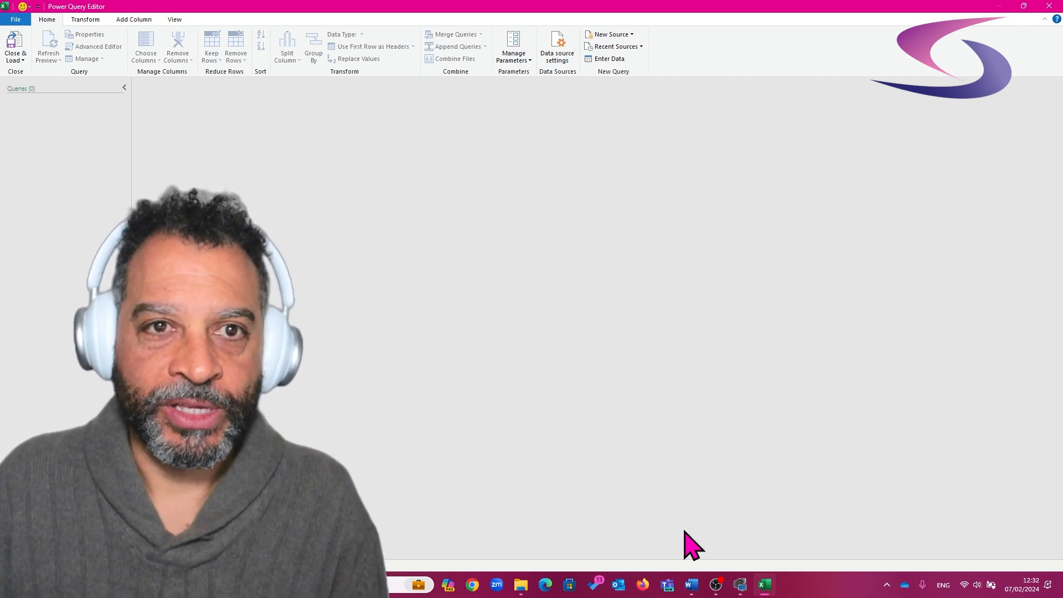
drag(439, 6, 427, 44)
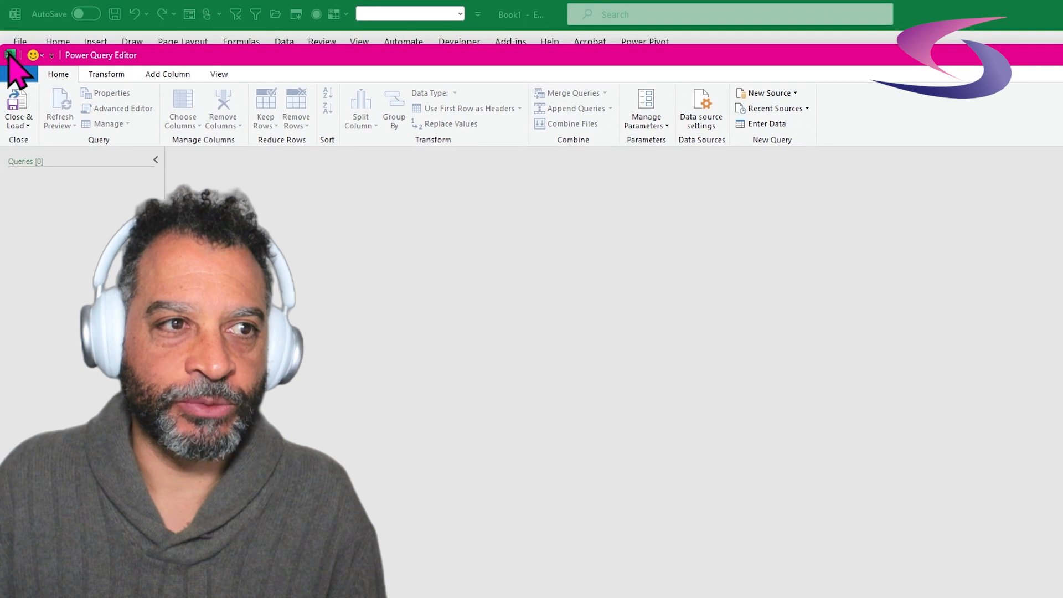
drag(11, 54, 709, 352)
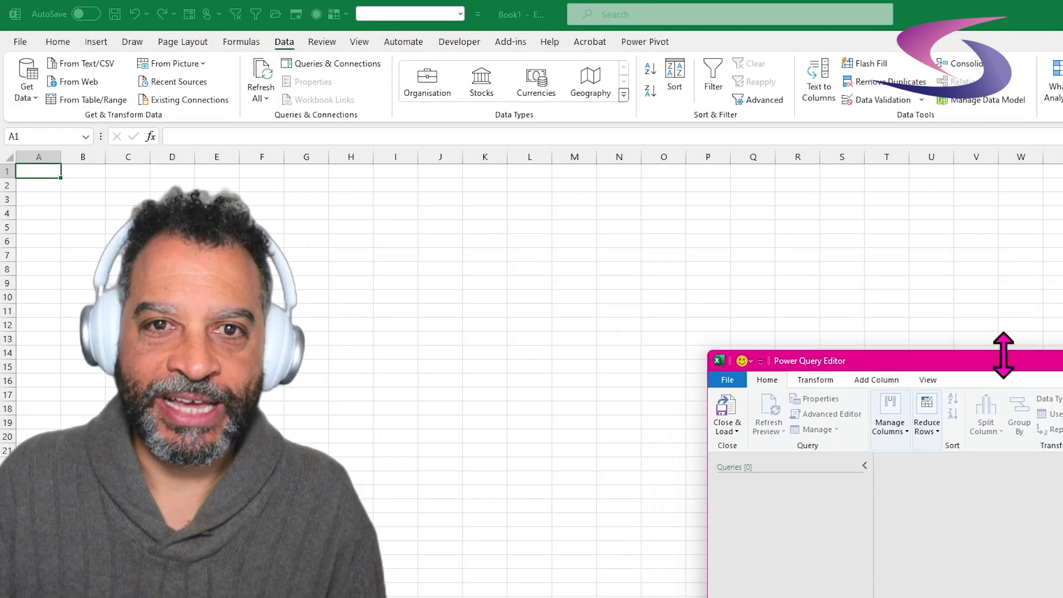
drag(1005, 359, 823, 154)
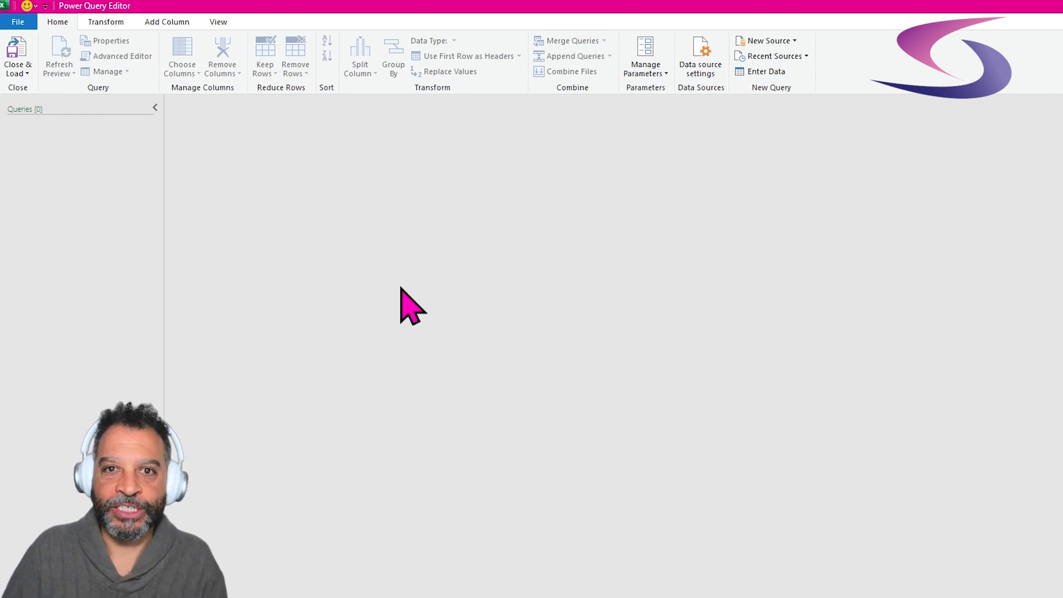
- Add the Files Sent to Me folder inside Exercises as a new folder source and choose to combine and transform its data
click(794, 41)
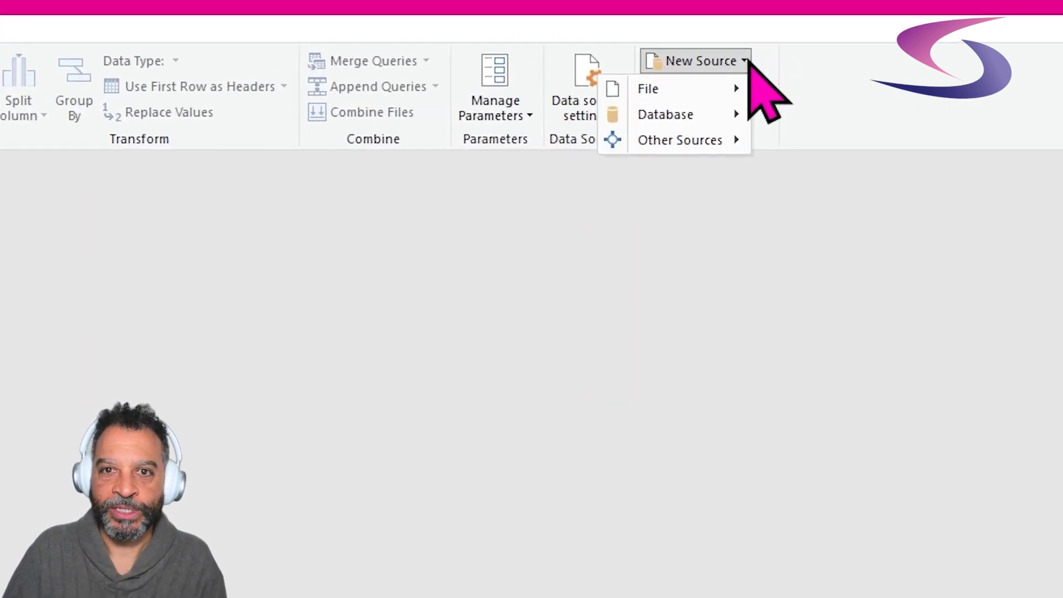
mouse_move(741, 87)
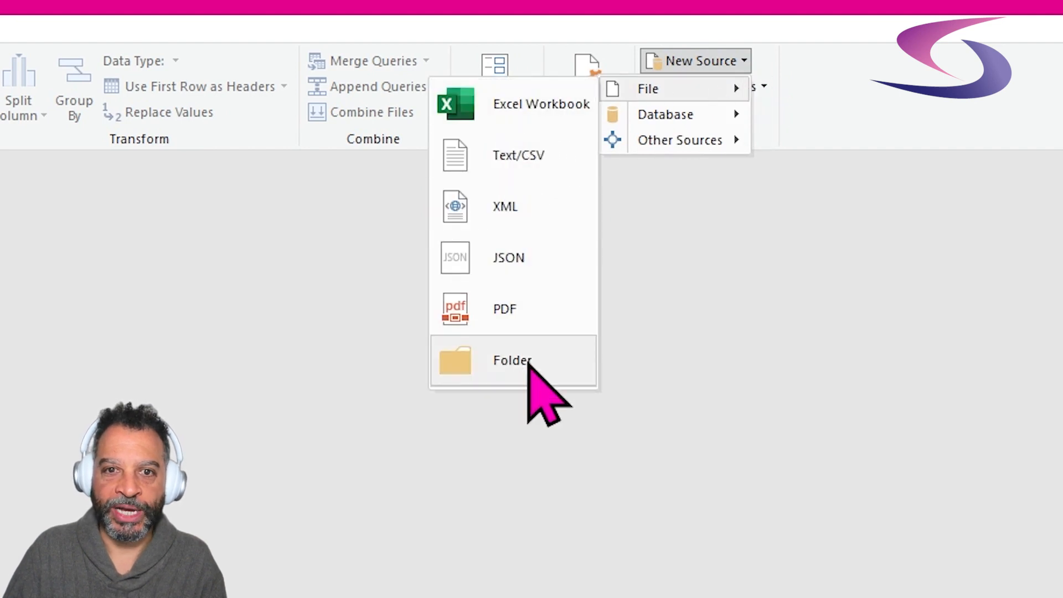
click(549, 364)
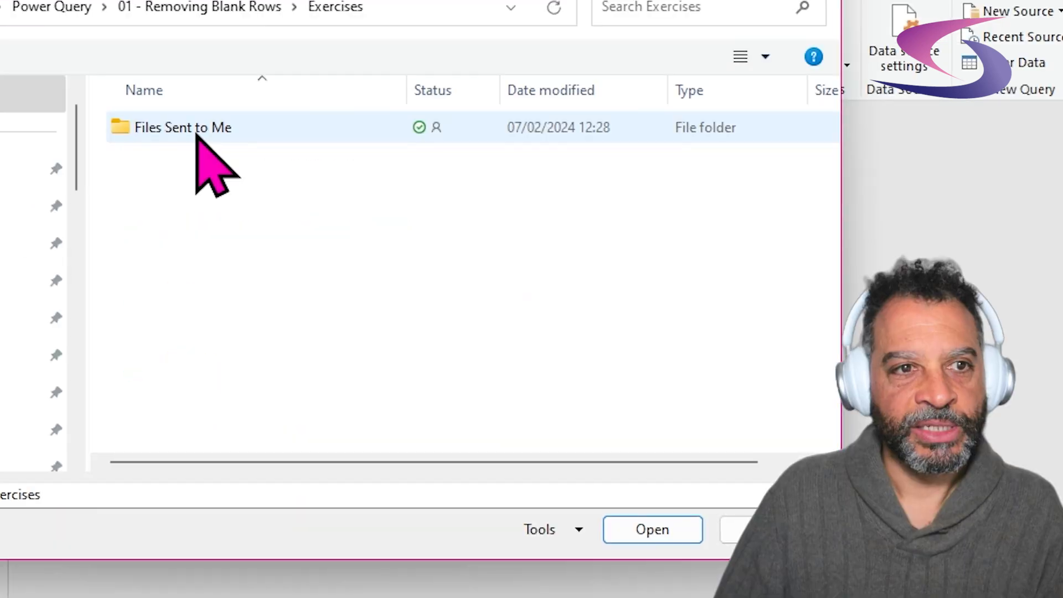
mouse_move(165, 138)
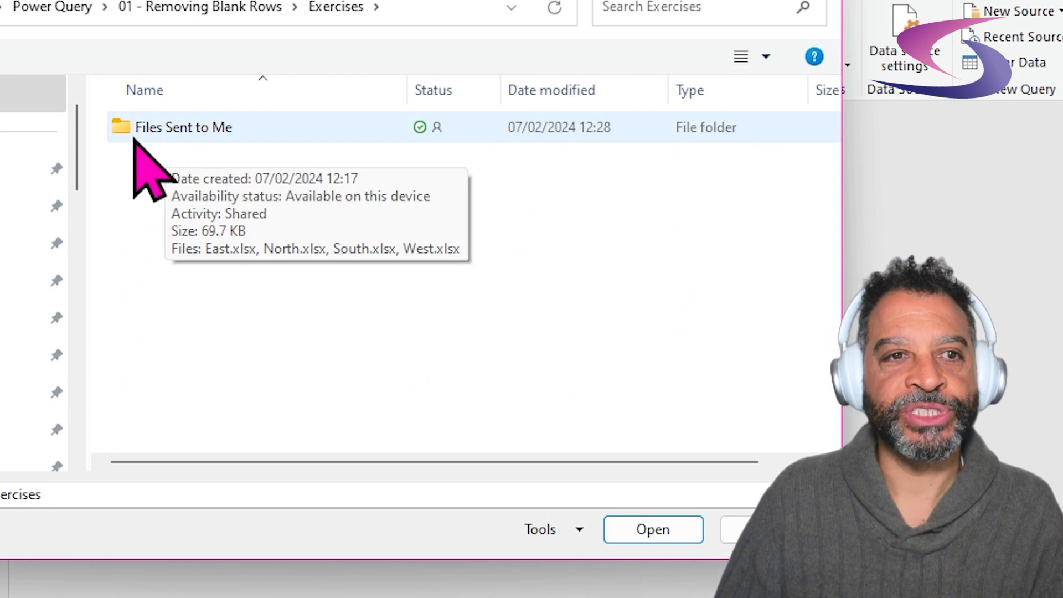
double_click(237, 129)
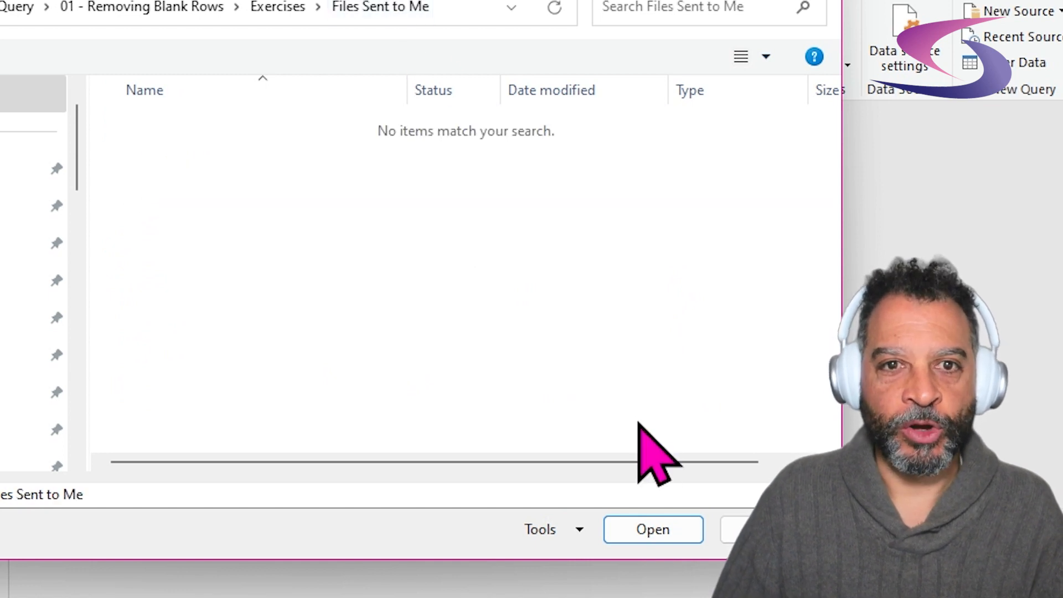
click(654, 529)
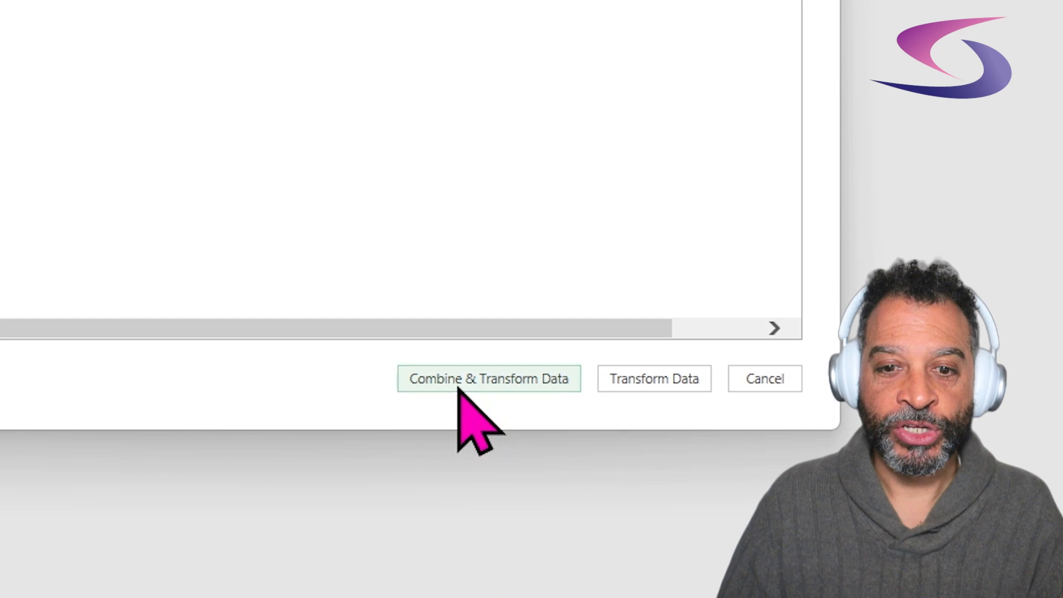
click(522, 381)
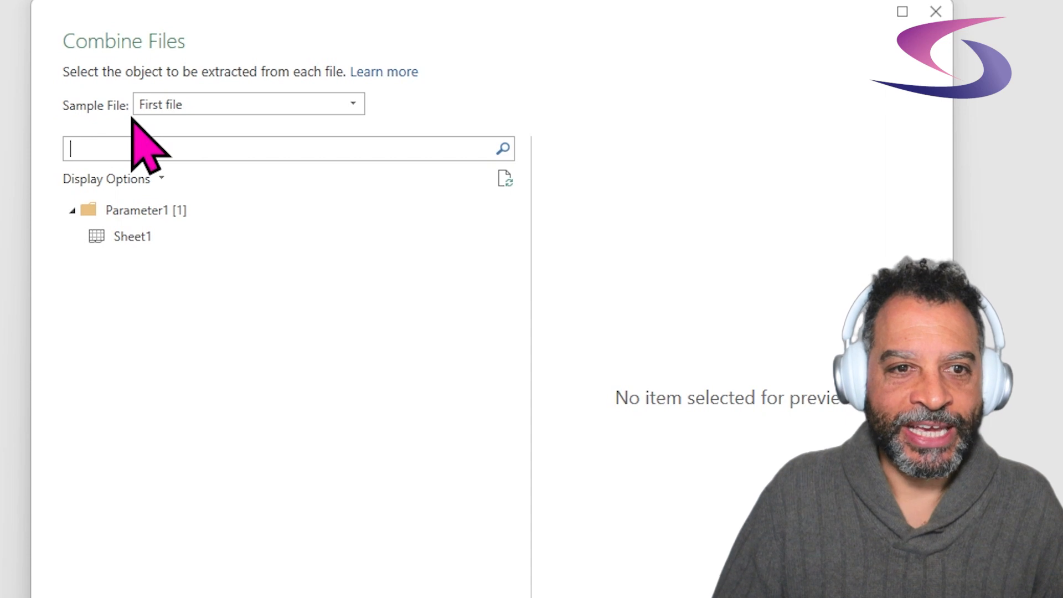
- Combine the files using East.xlsx as the sample file and Sheet1 as the object extracted from each file
click(135, 236)
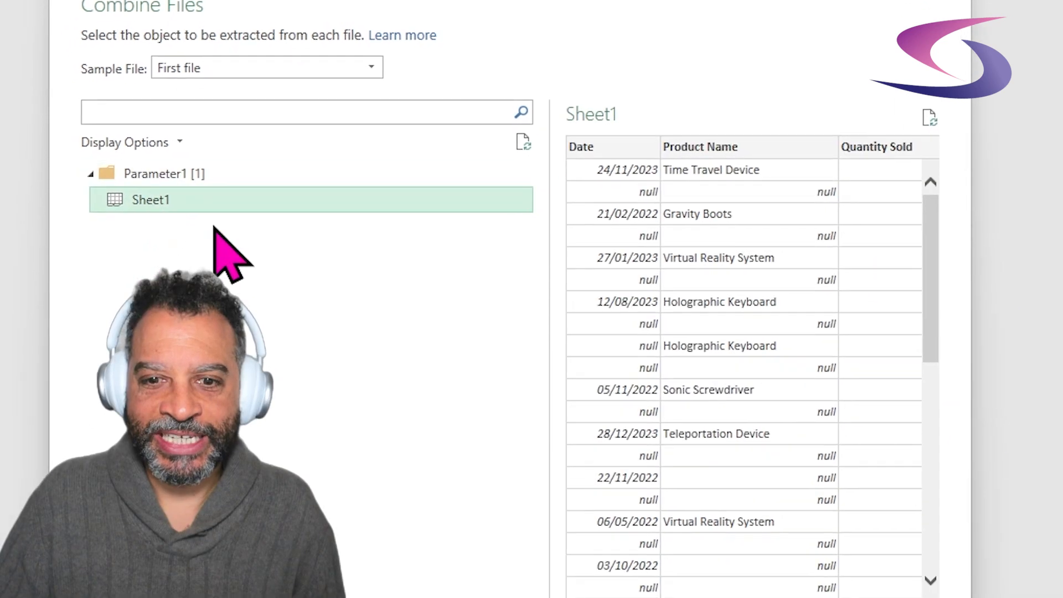
mouse_move(654, 595)
mouse_down()
mouse_move(849, 590)
mouse_move(638, 591)
mouse_up()
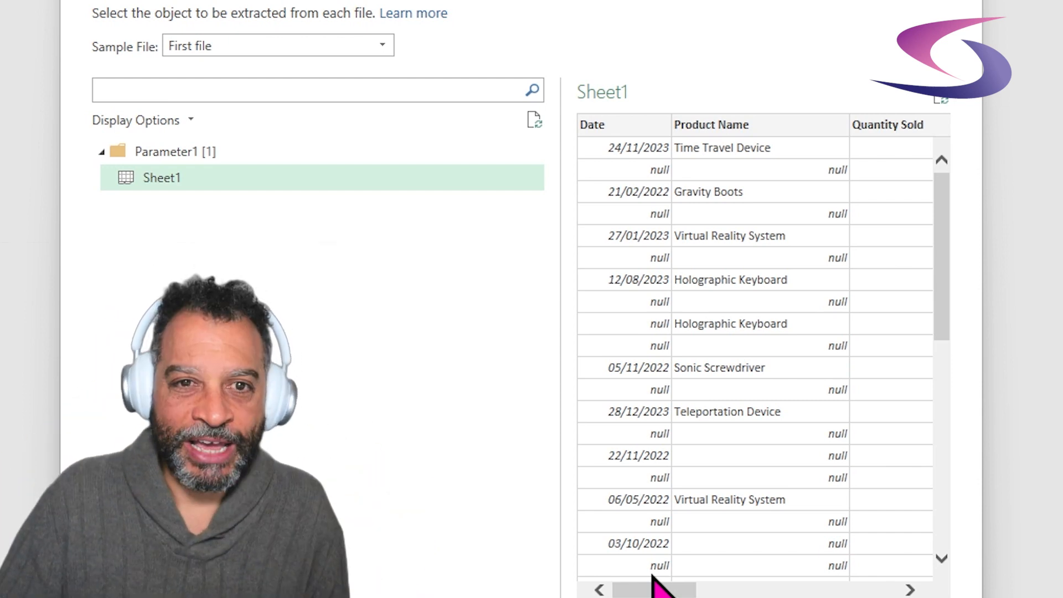
click(382, 45)
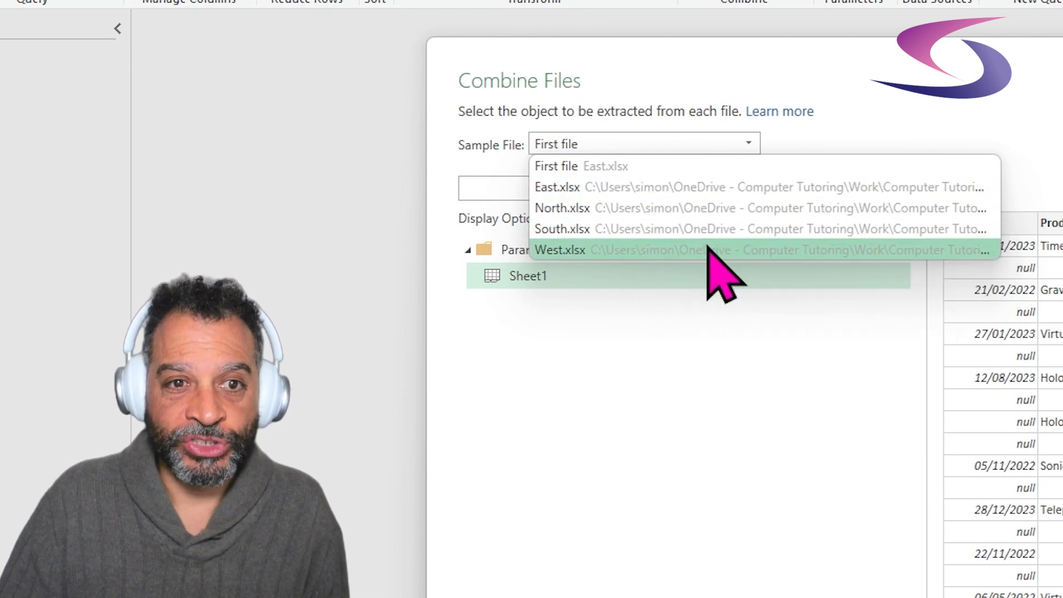
click(716, 190)
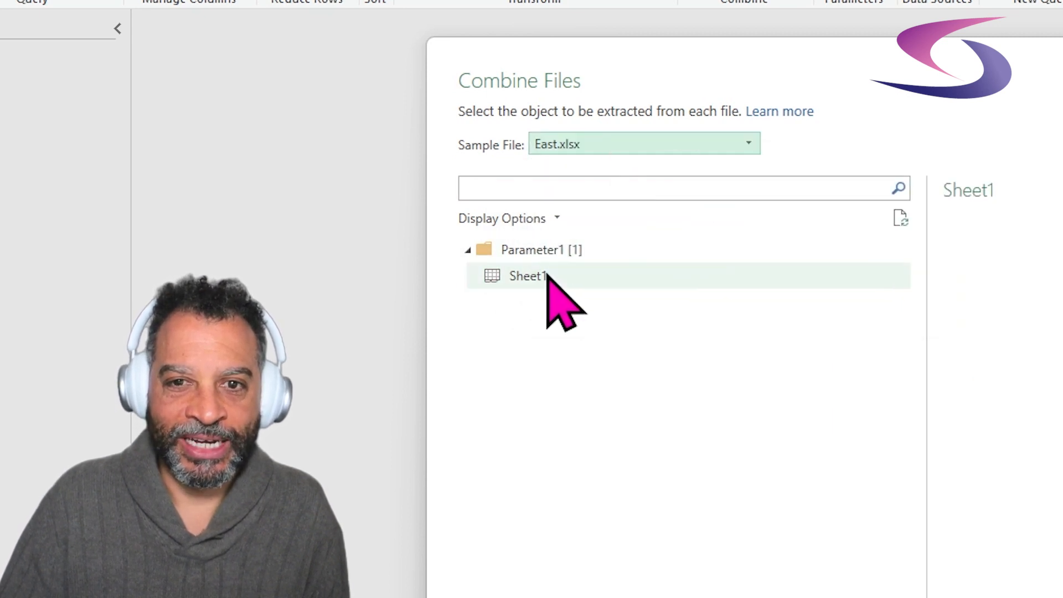
click(548, 276)
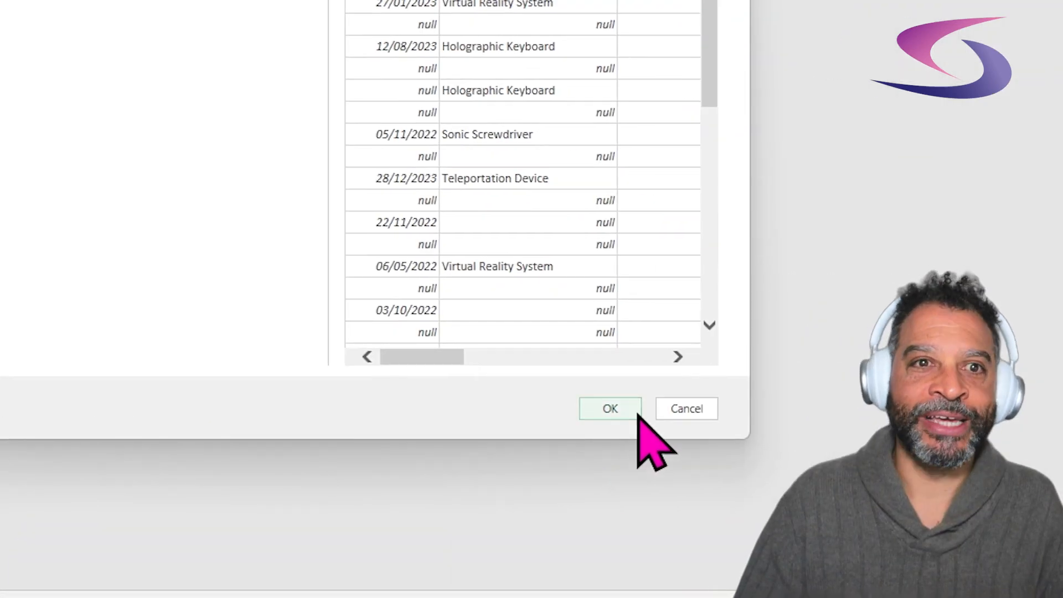
click(637, 412)
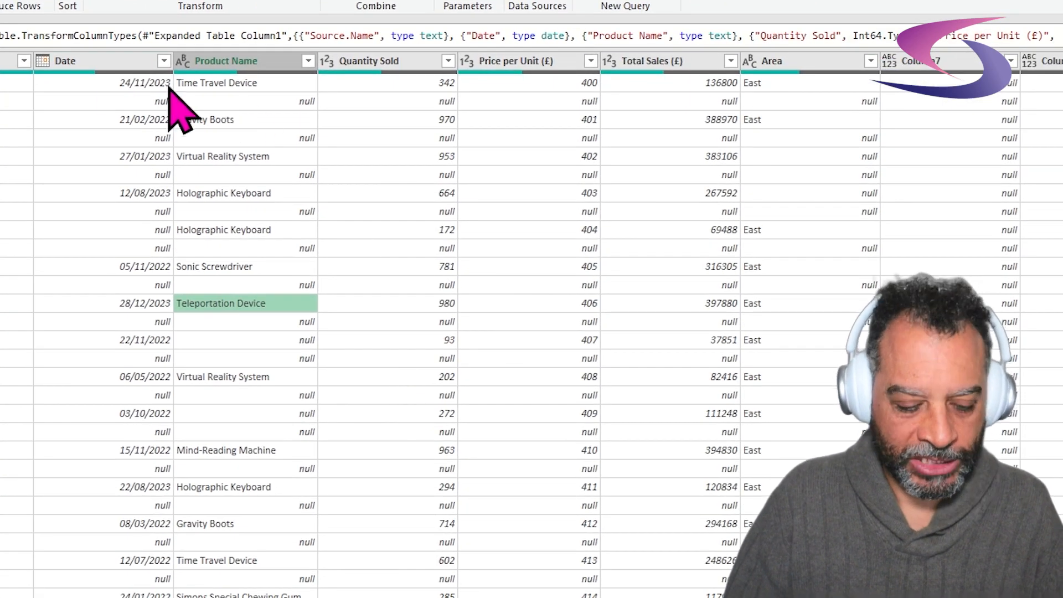
- Keep only the columns from Date through Area in the combined query and remove all other columns
click(95, 62)
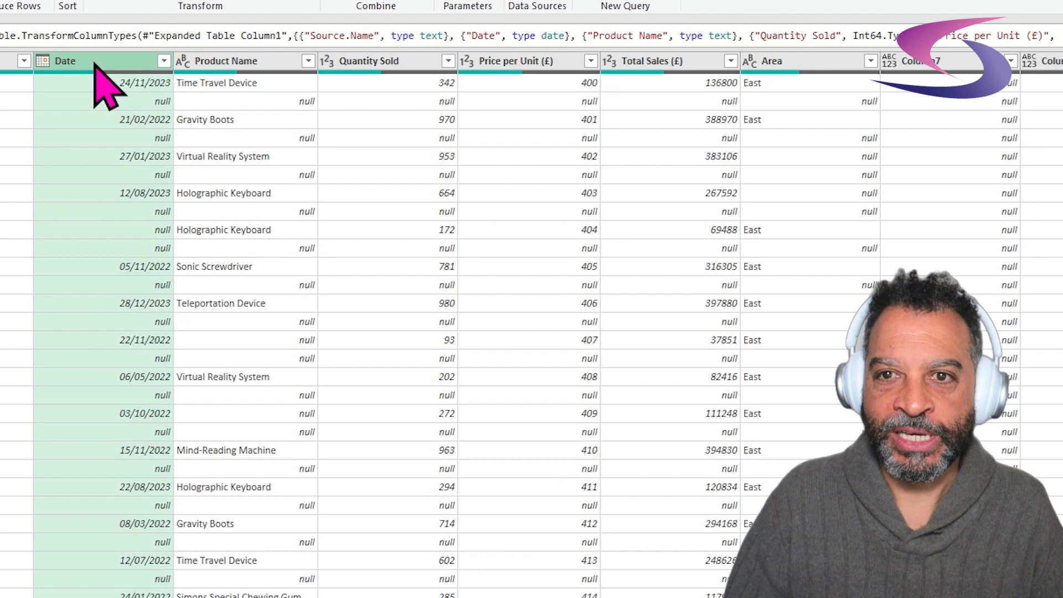
shift+click(825, 64)
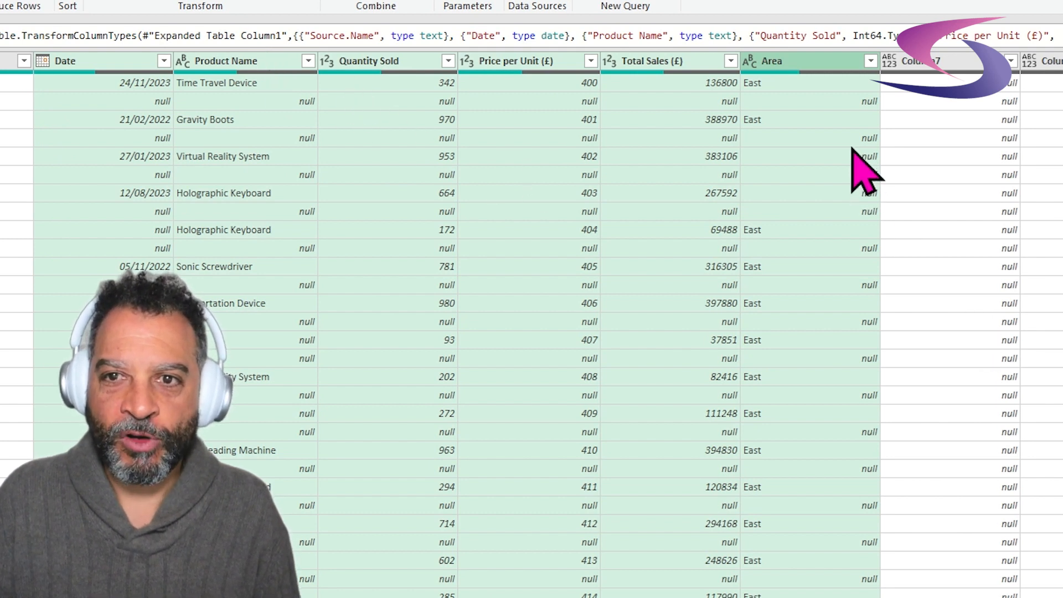
right_click(823, 59)
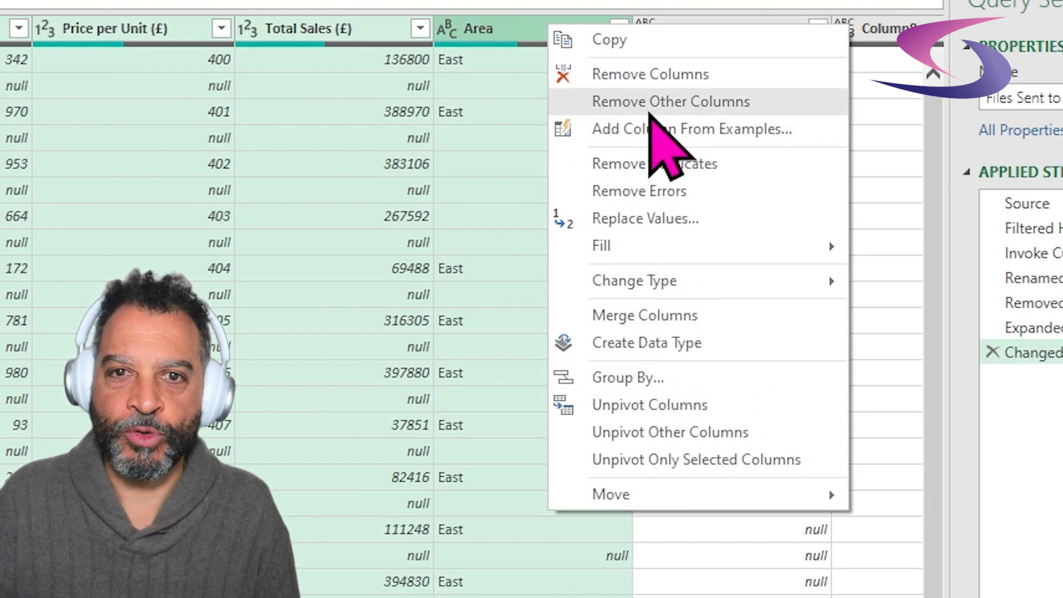
click(650, 105)
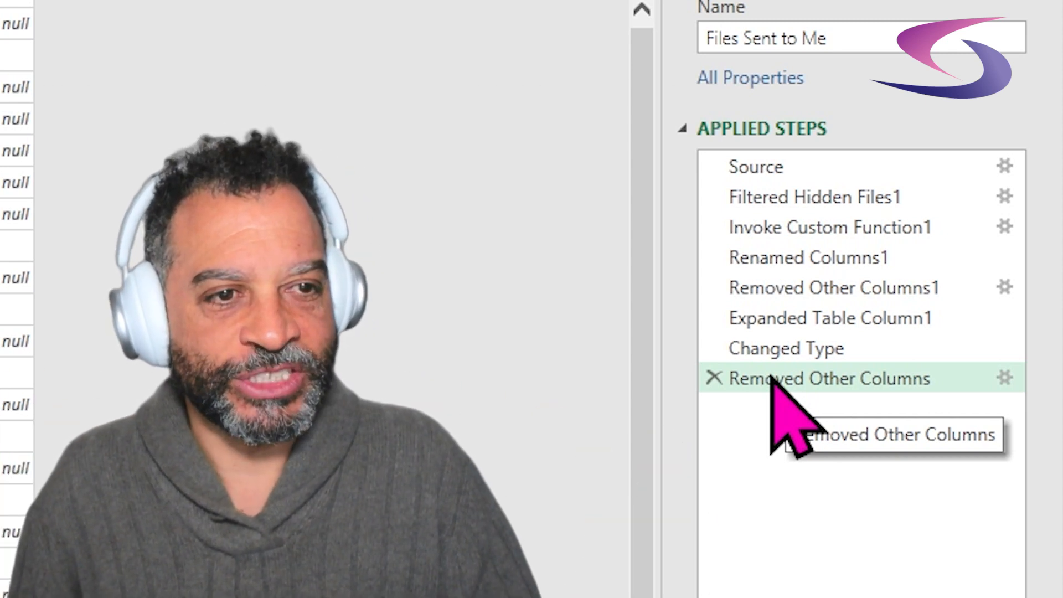
- Rename the last applied step, Removed Other Columns, as "Get rid of other columns"
right_click(806, 382)
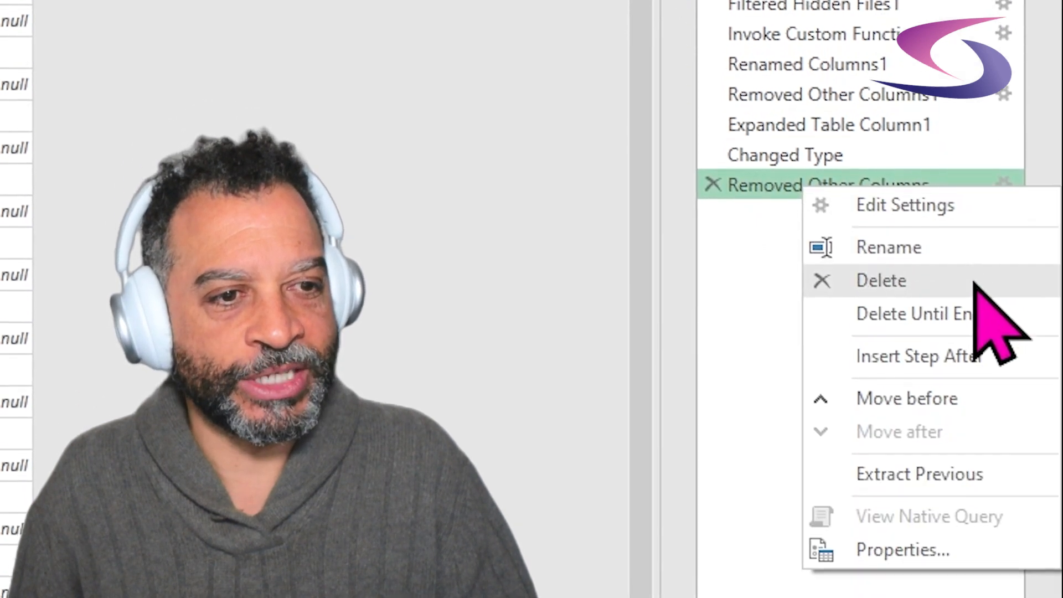
click(941, 247)
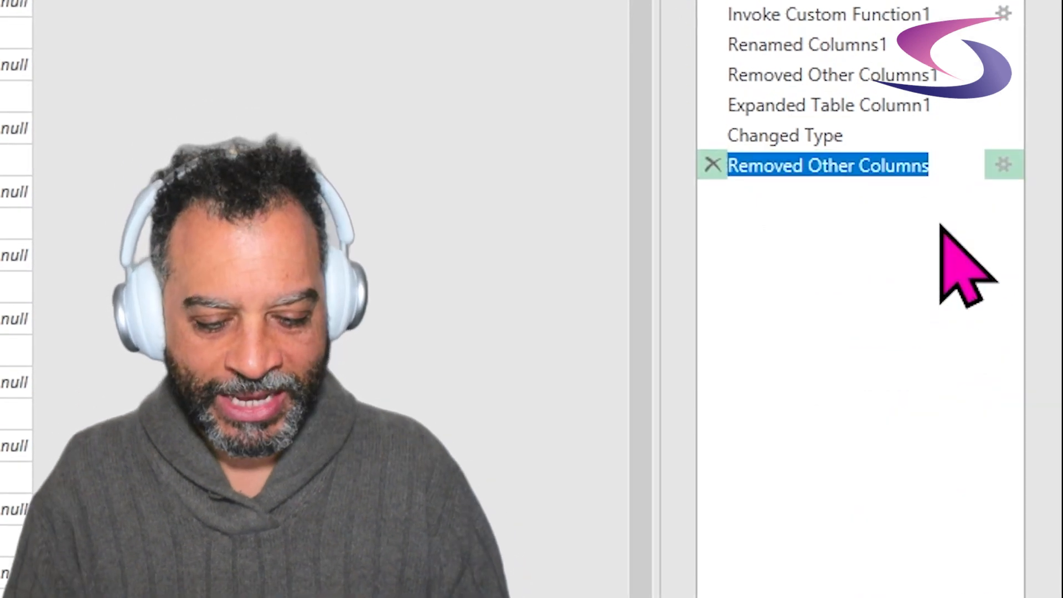
text(Get rid of other)
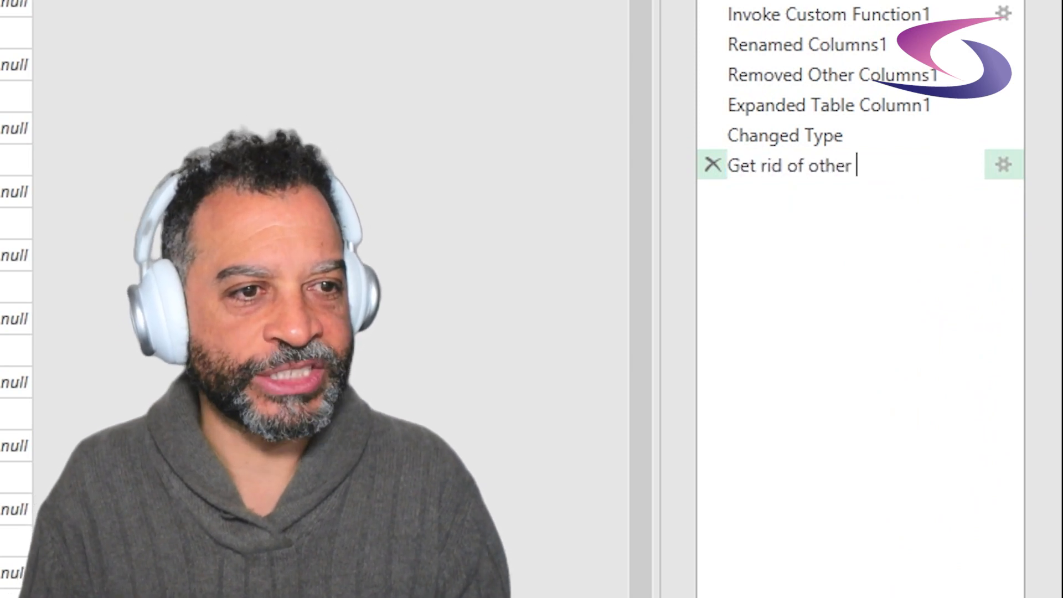
key(Return)
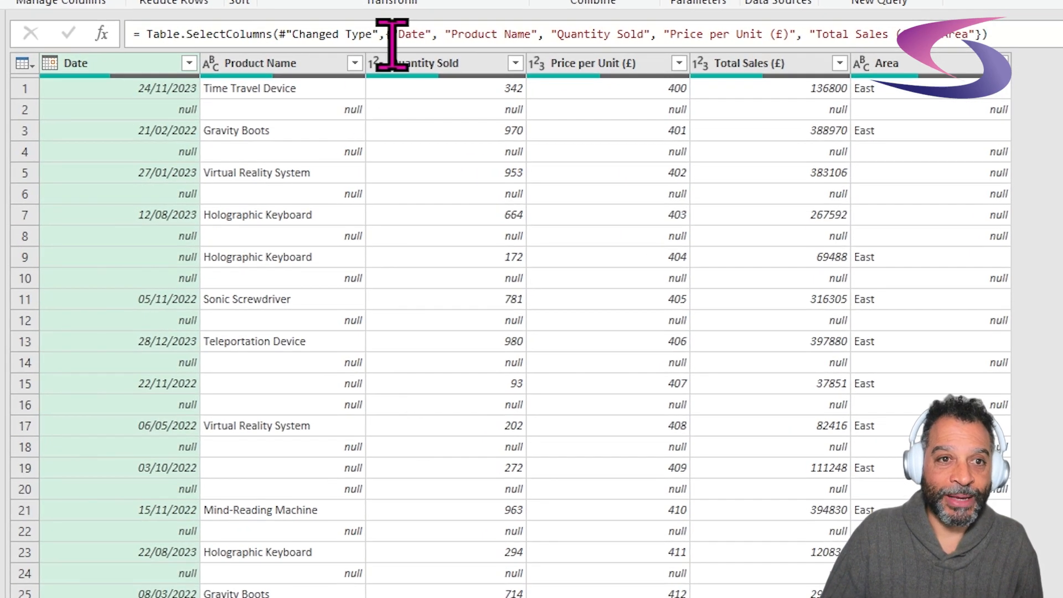
- Try filtering the null entries out of the Product Name column, and restore them by selecting null in the filter again
click(355, 63)
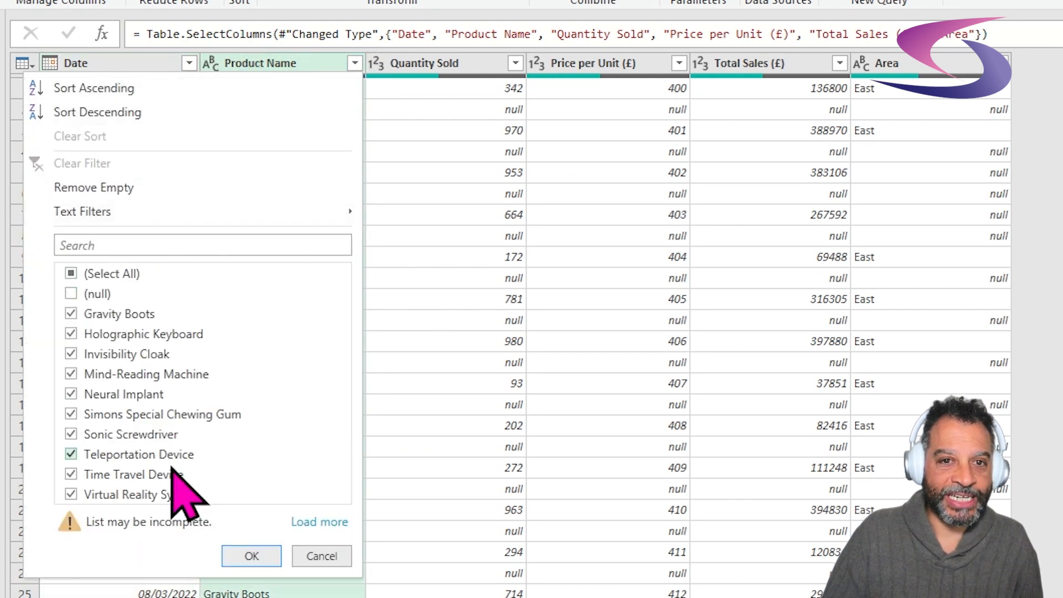
click(258, 549)
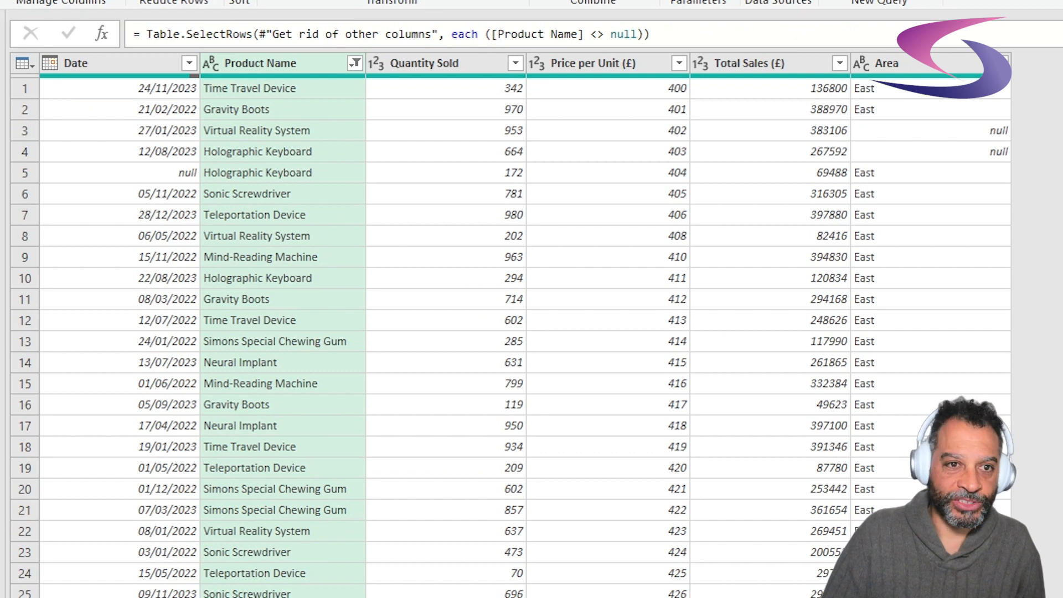
click(354, 63)
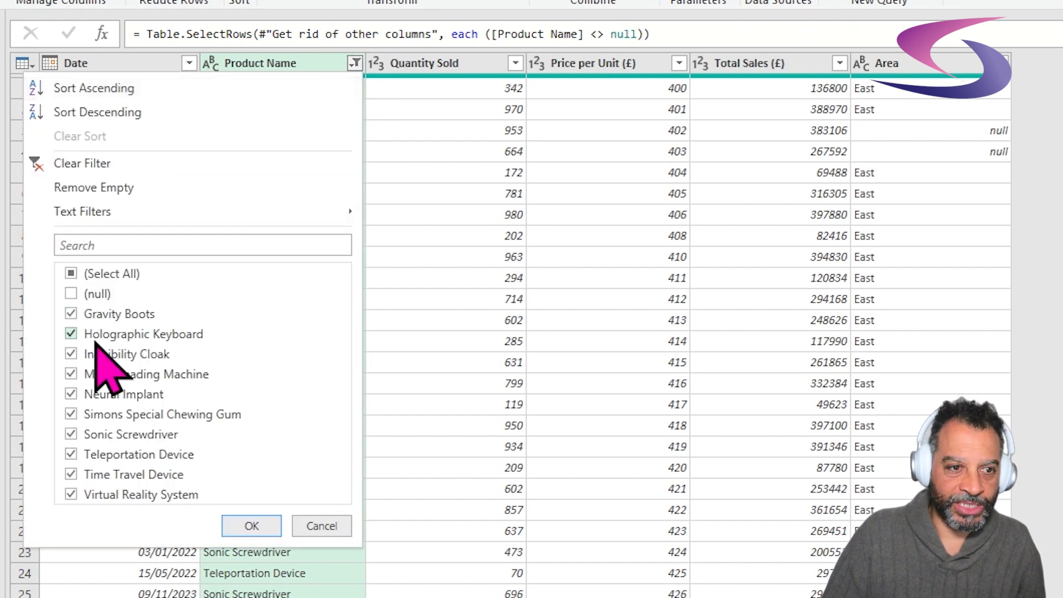
click(70, 295)
click(252, 517)
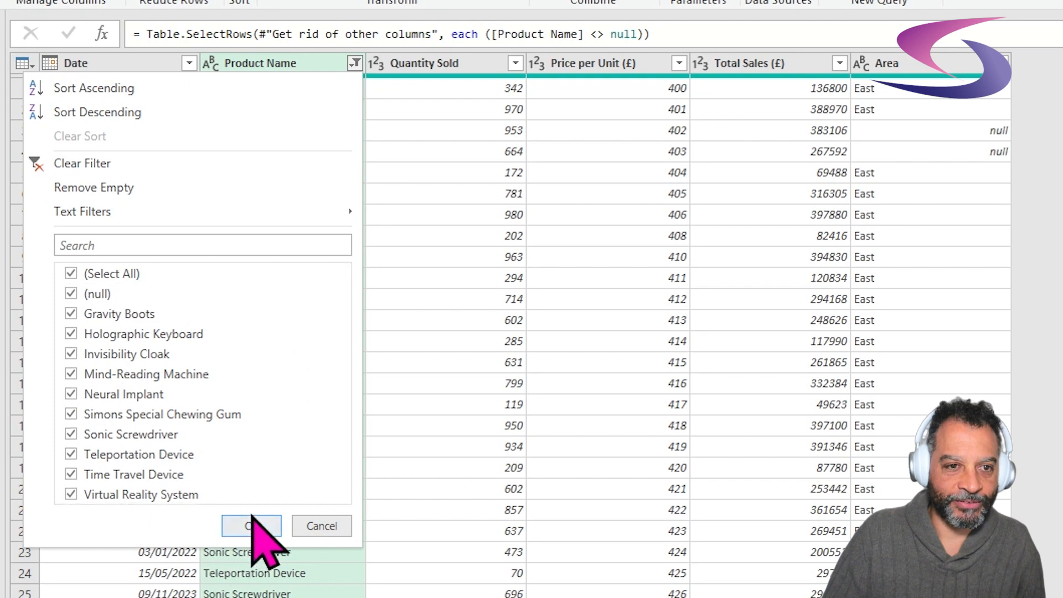
click(251, 524)
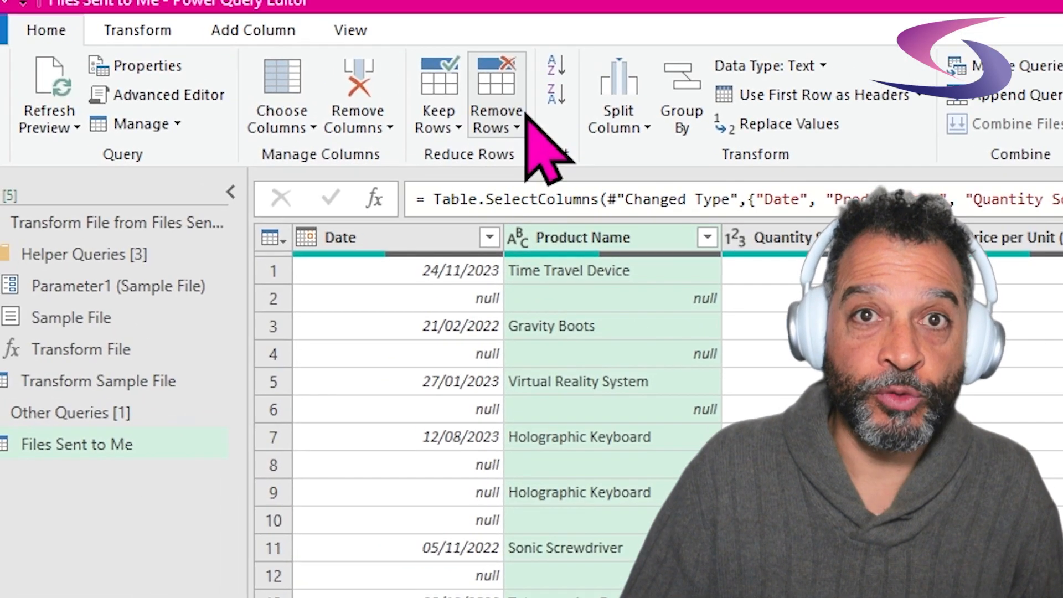
- Remove the blank rows from the Files Sent to Me query
click(524, 114)
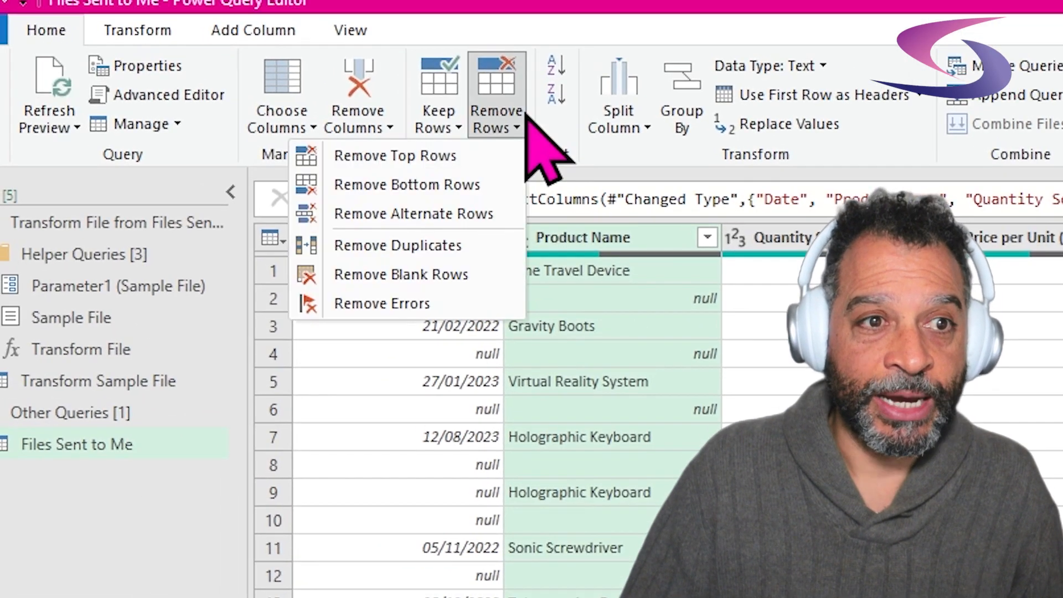
click(414, 280)
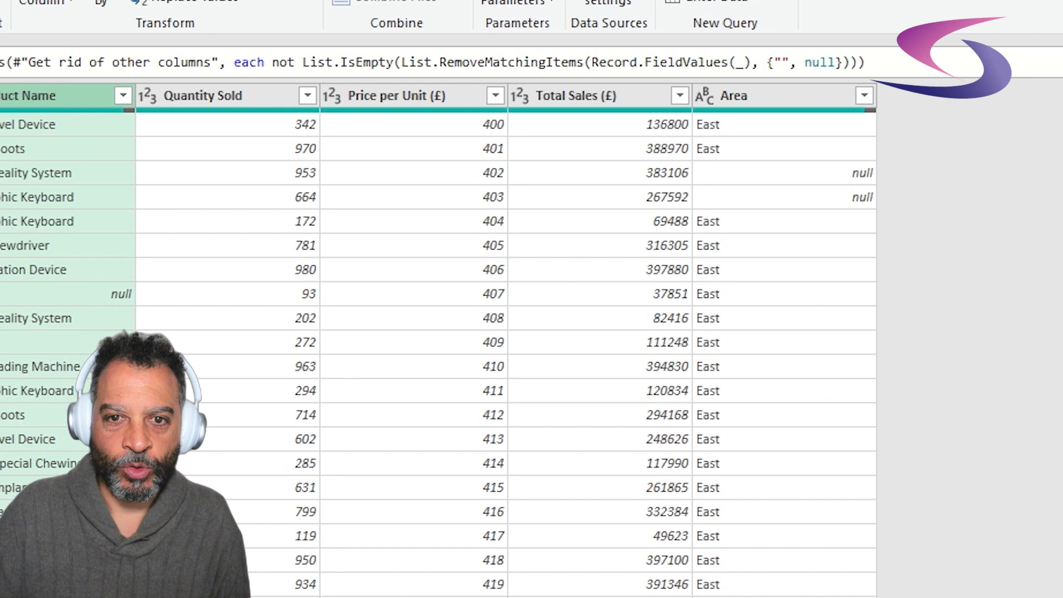
scroll(380, 581, down, 20)
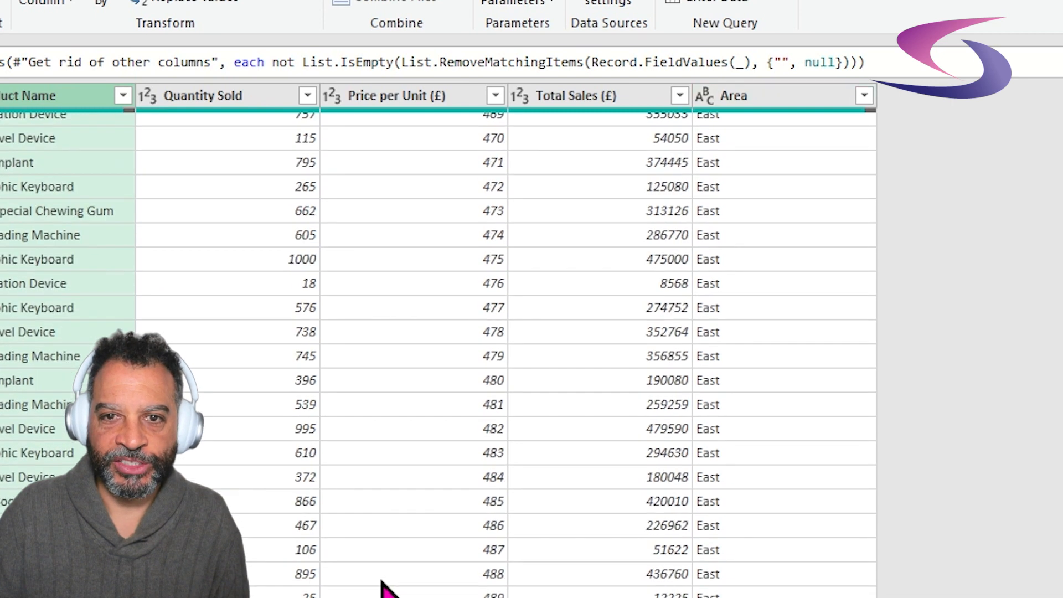
scroll(761, 473, down, 20)
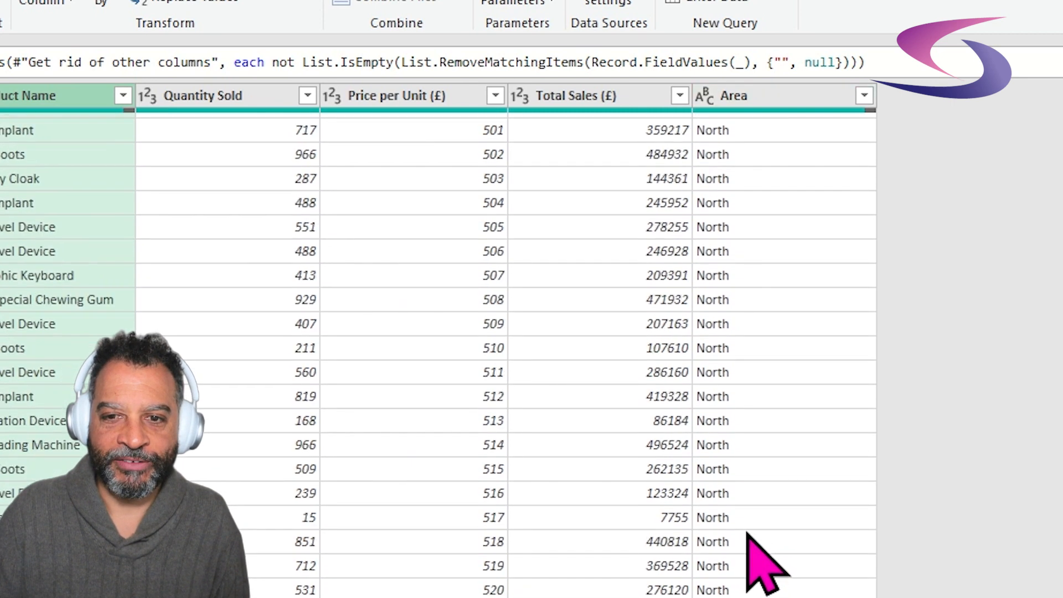
scroll(647, 488, up, 20)
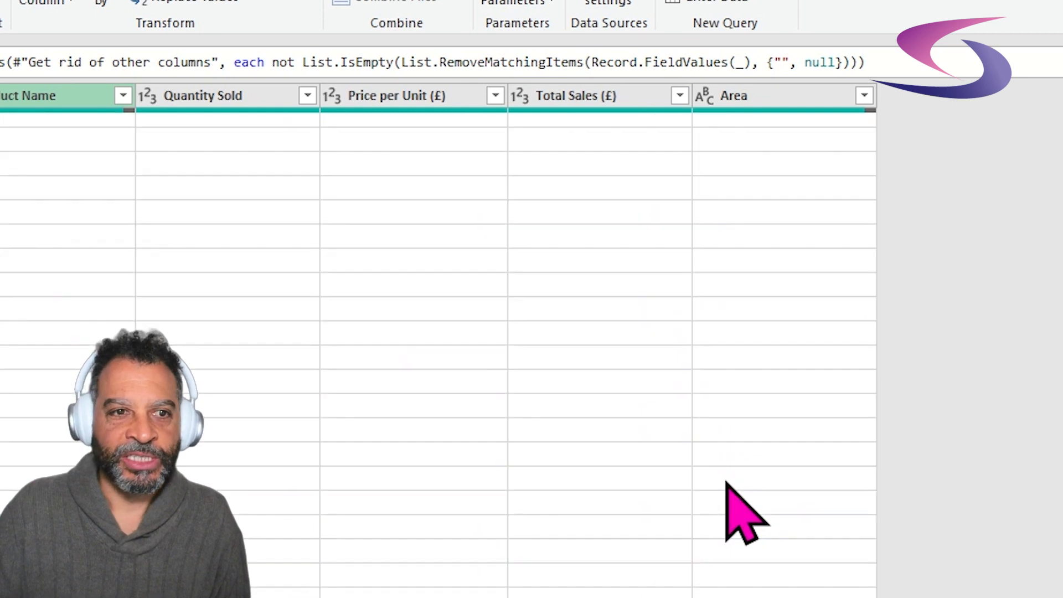
scroll(710, 459, up, 3)
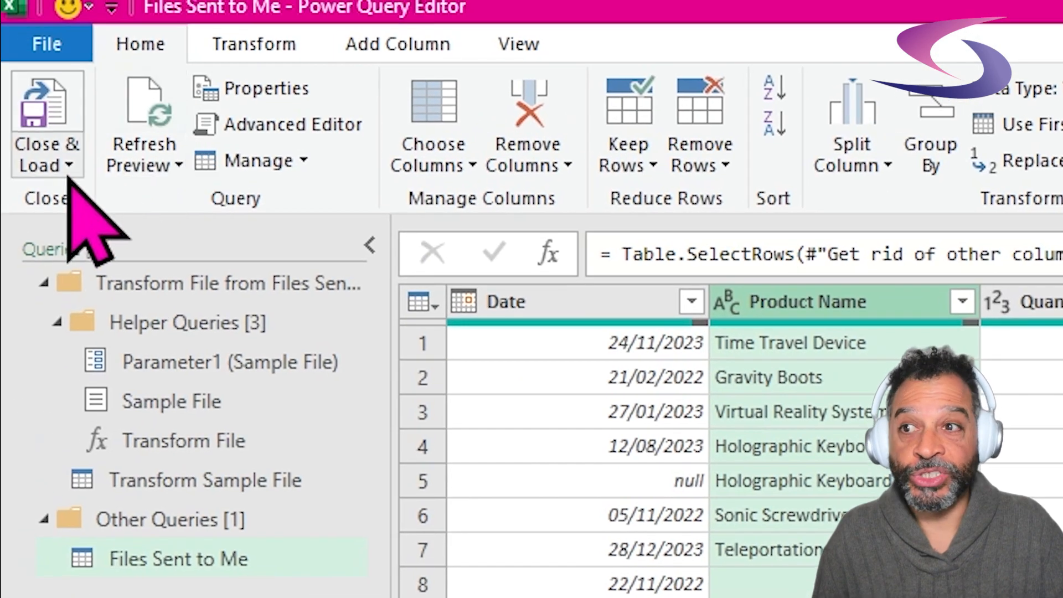
- Load the query into the workbook as a table on the existing worksheet, starting at cell A1
click(47, 166)
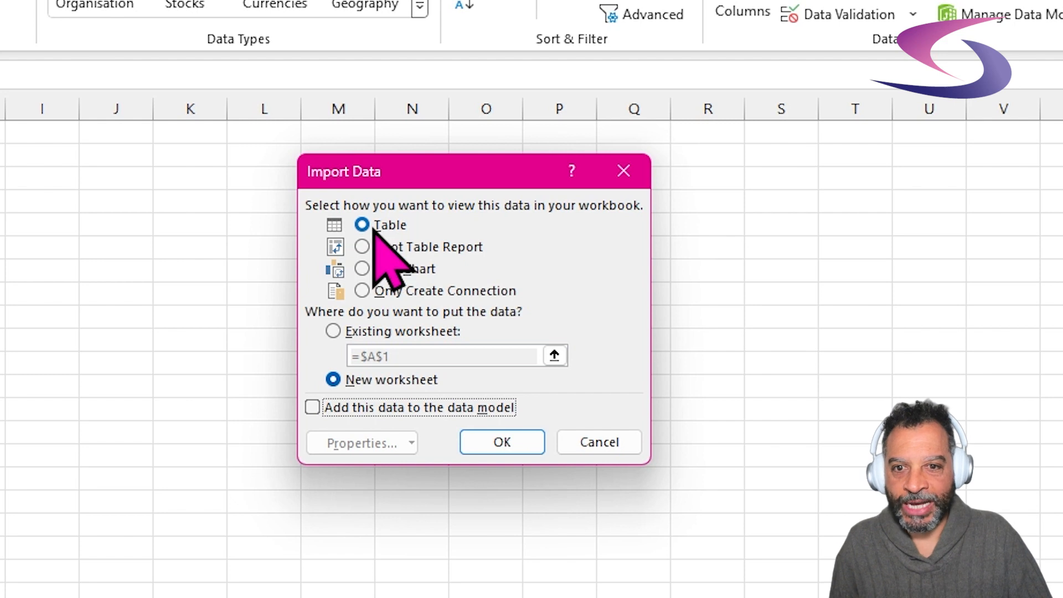
click(363, 335)
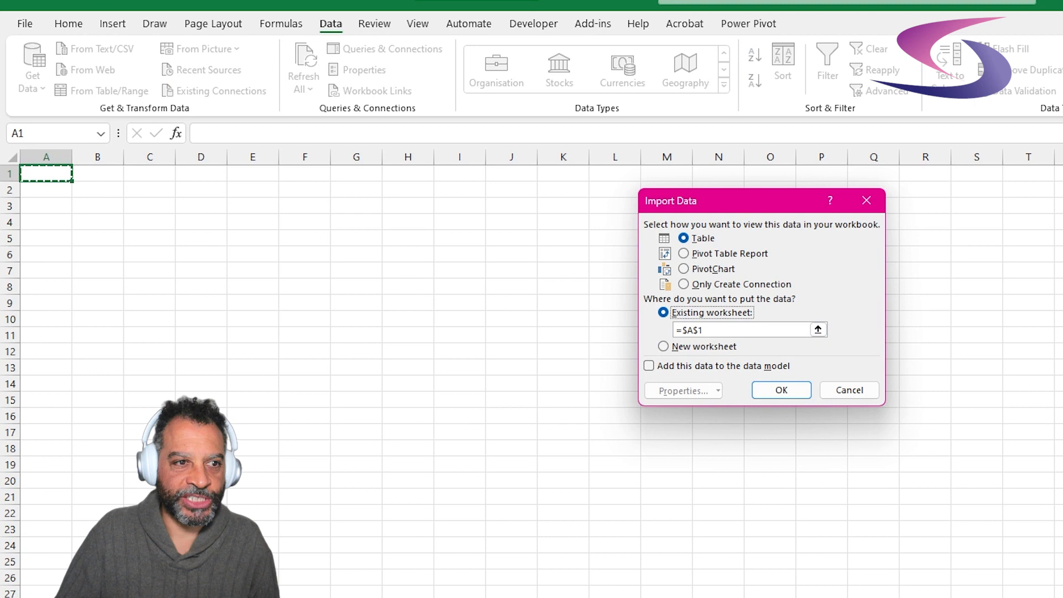
click(775, 392)
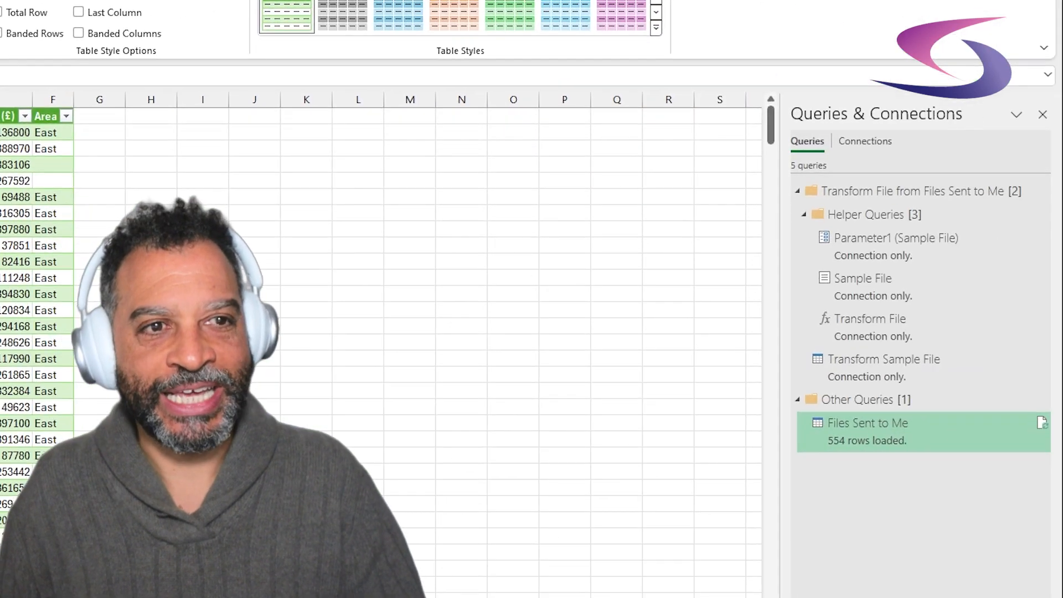
- Reopen the loaded Files Sent to Me query in the Power Query Editor, and close the editor to return to the worksheet
click(660, 126)
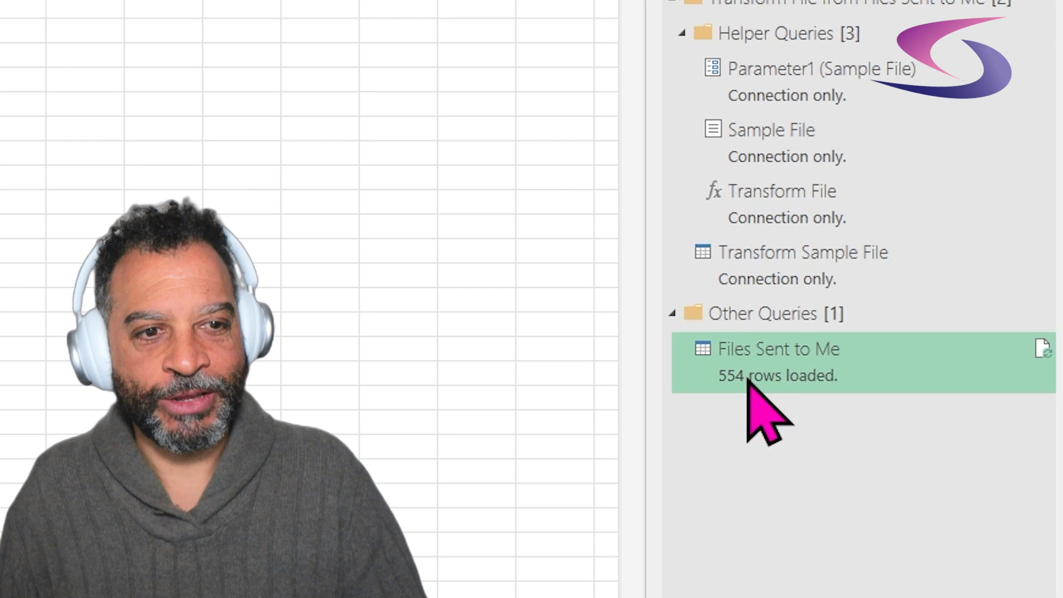
mouse_move(875, 443)
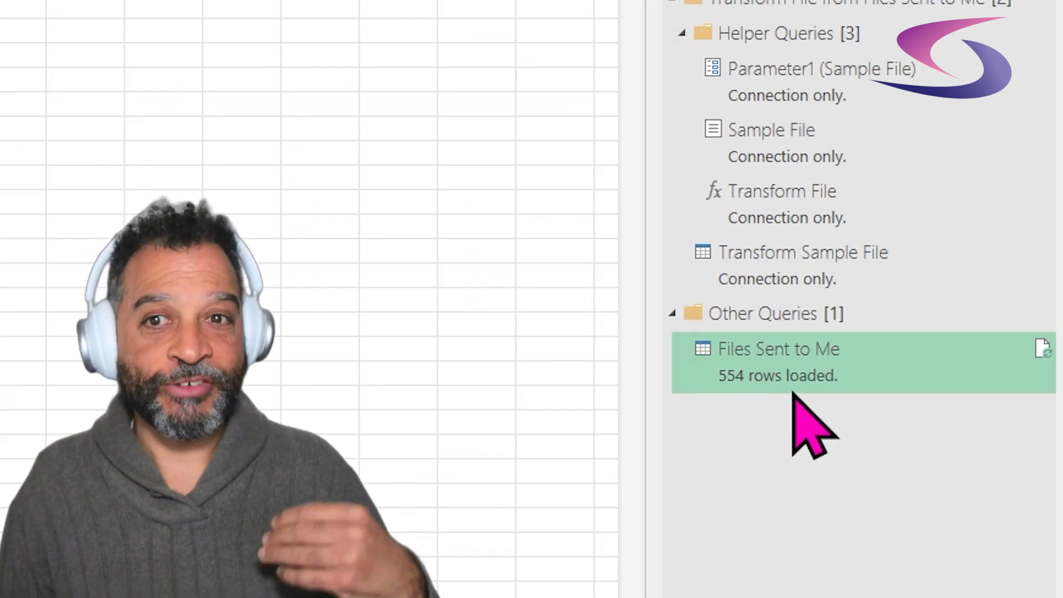
mouse_move(793, 392)
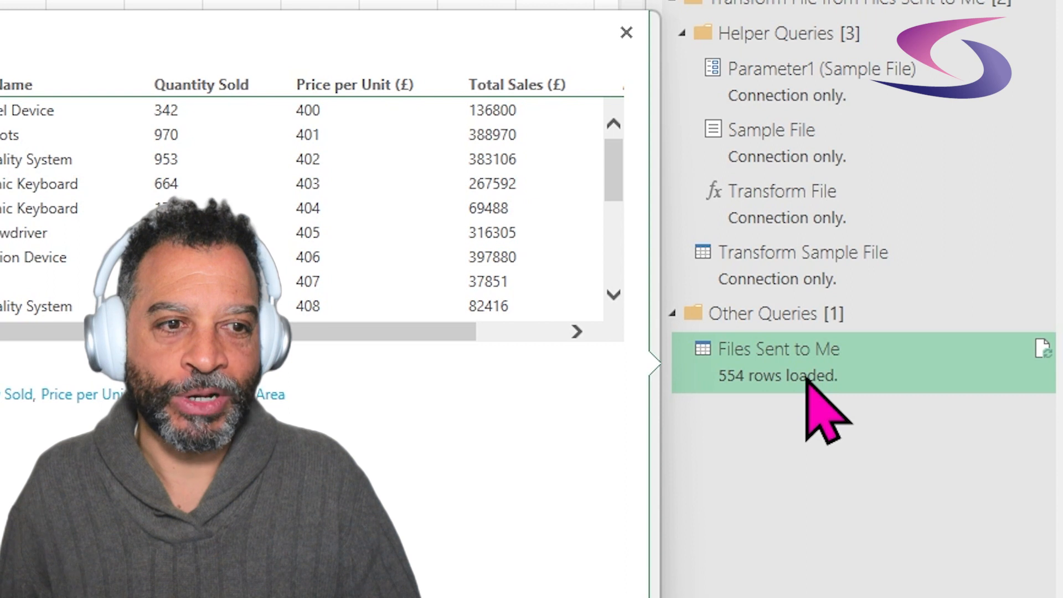
double_click(807, 378)
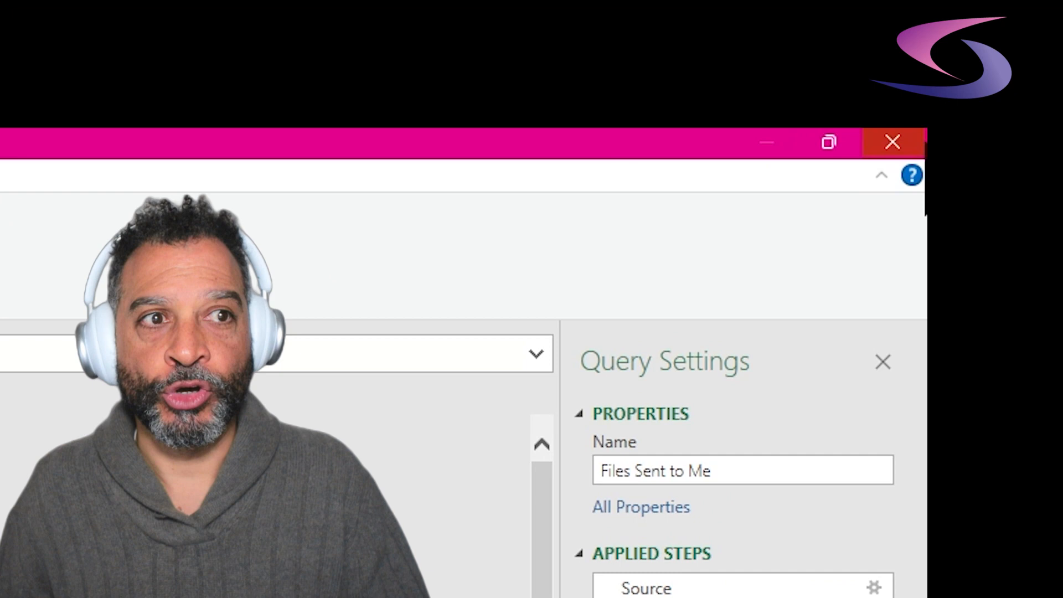
click(893, 143)
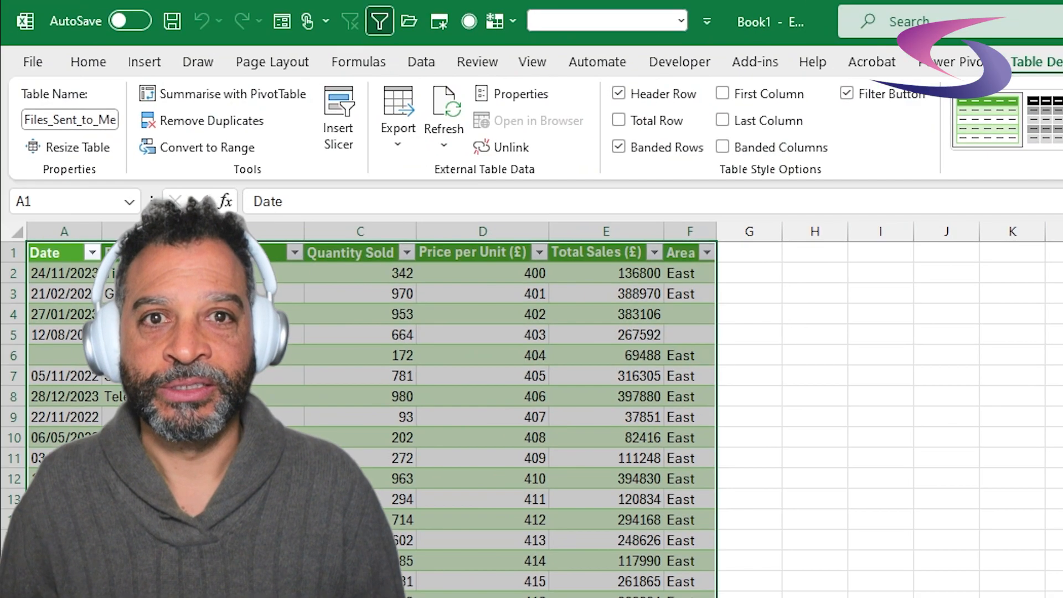